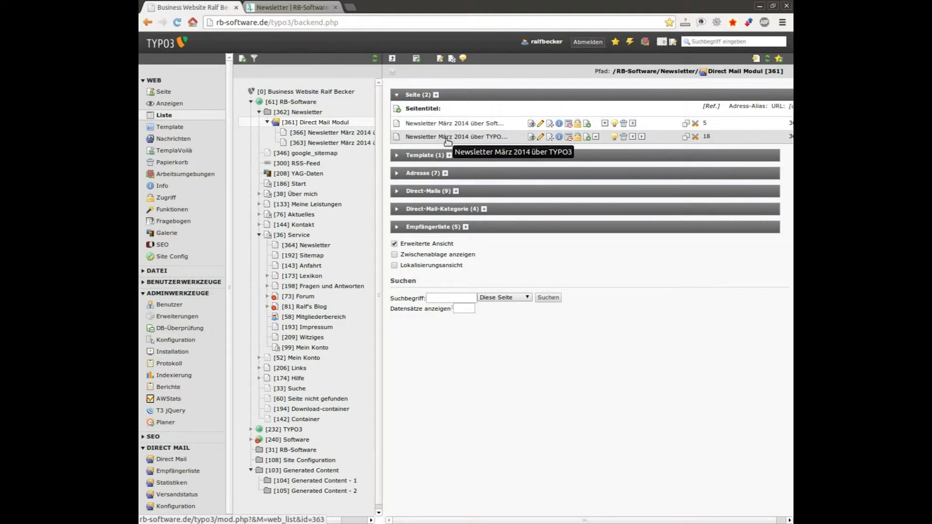
- Examine the content elements of the page "Newsletter März 2014 über Softwareentwicklung", opening and closing its greeting text element
click(325, 135)
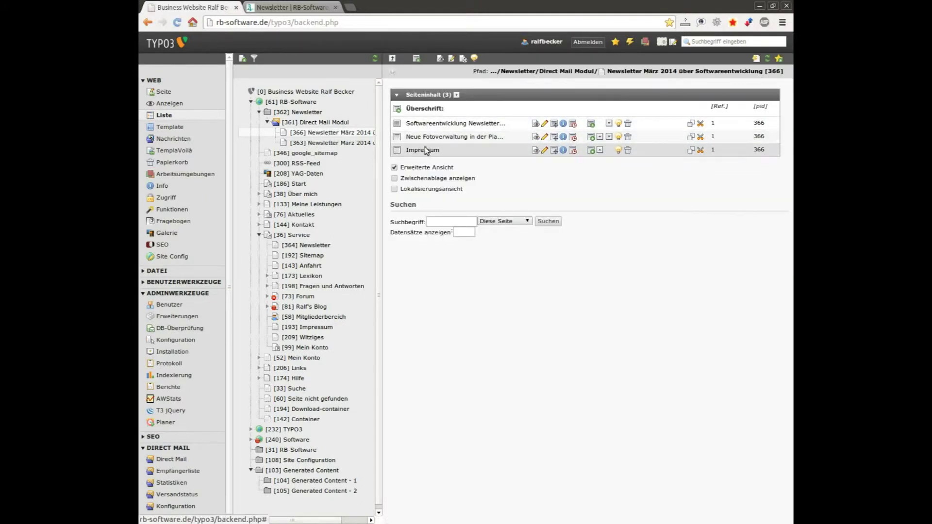
click(160, 93)
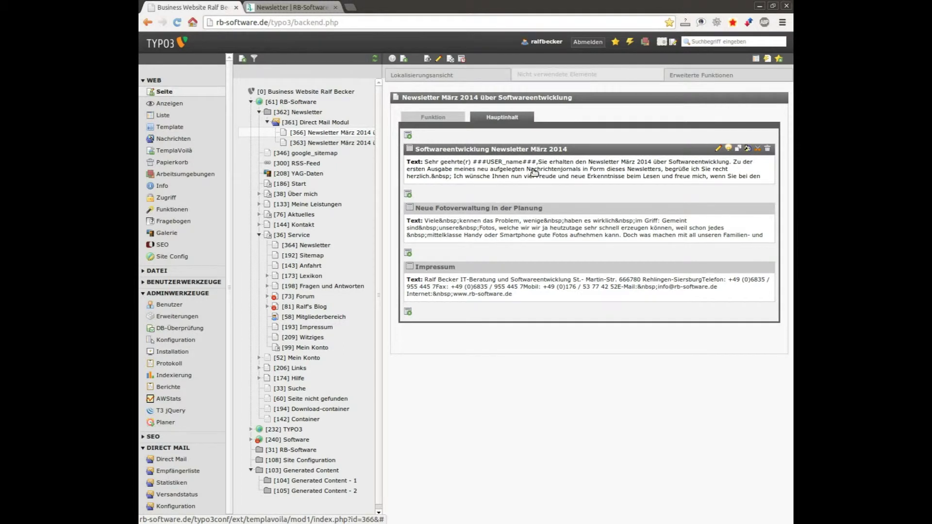
click(726, 202)
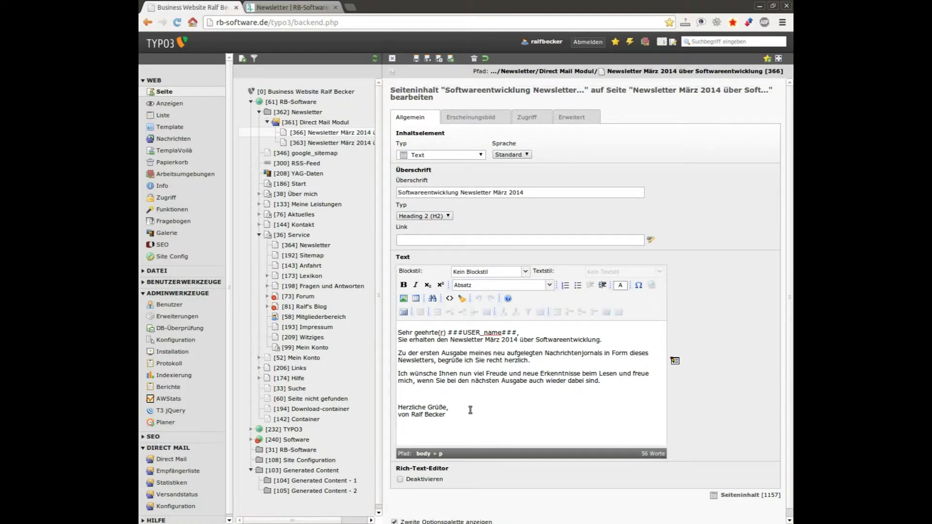
click(392, 58)
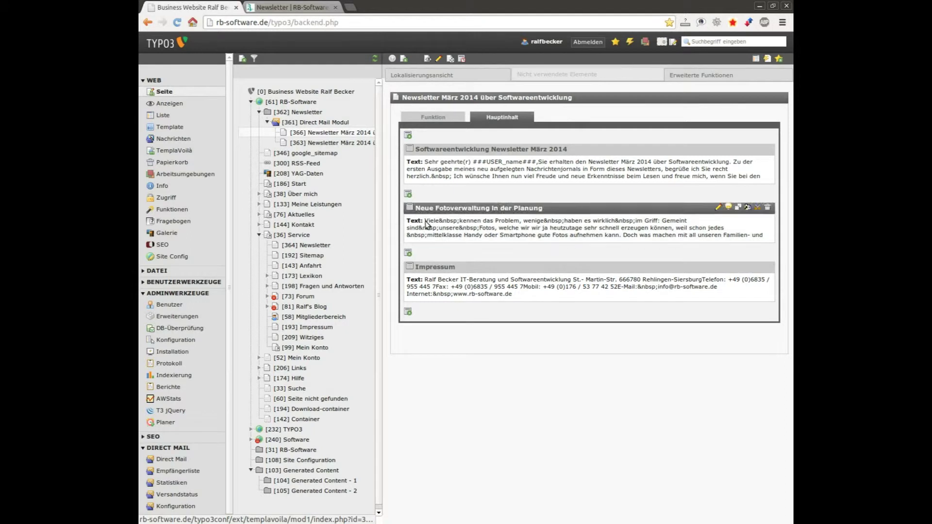
- Return to the newsletter records, open the Direct Mail module and expand its internal pages as newsletter source
click(182, 116)
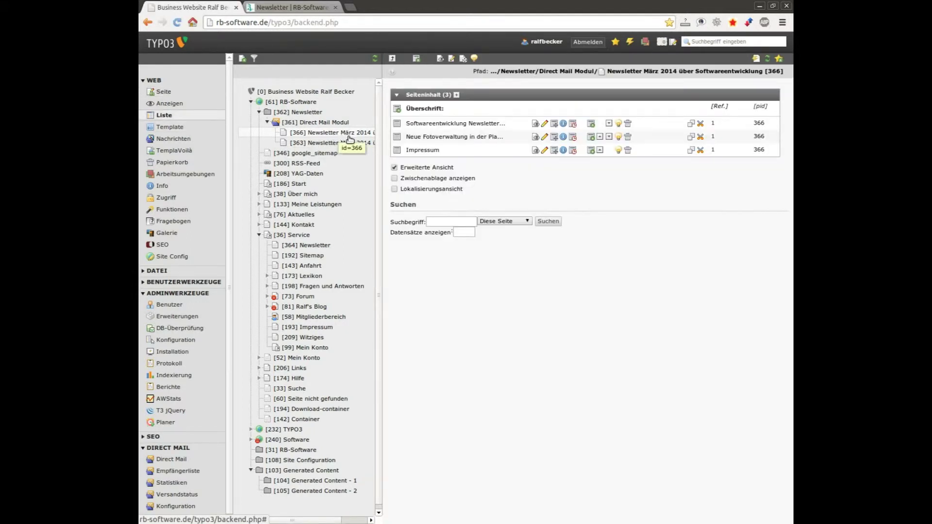
click(312, 124)
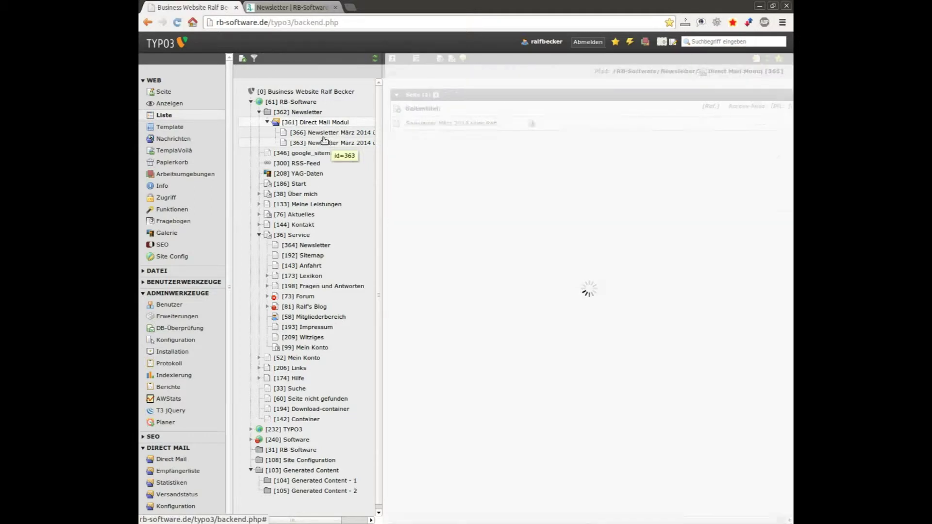
click(324, 135)
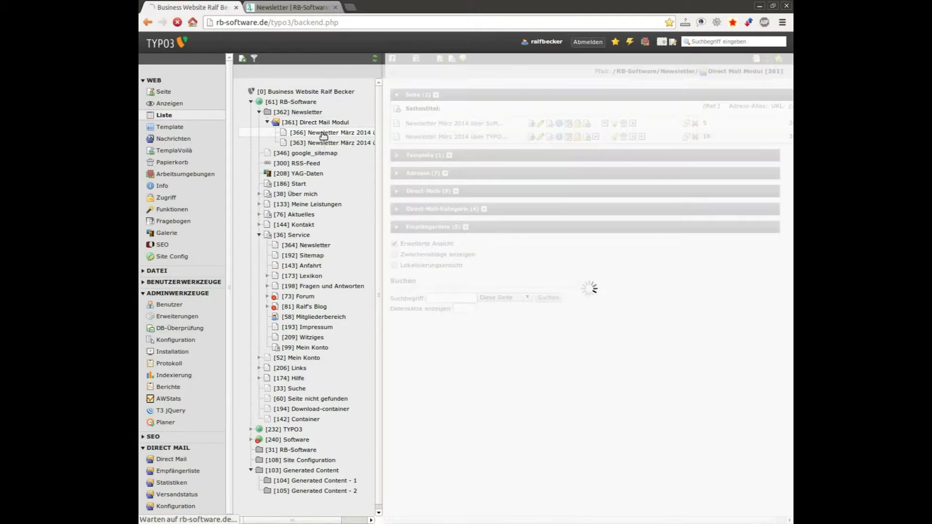
click(168, 461)
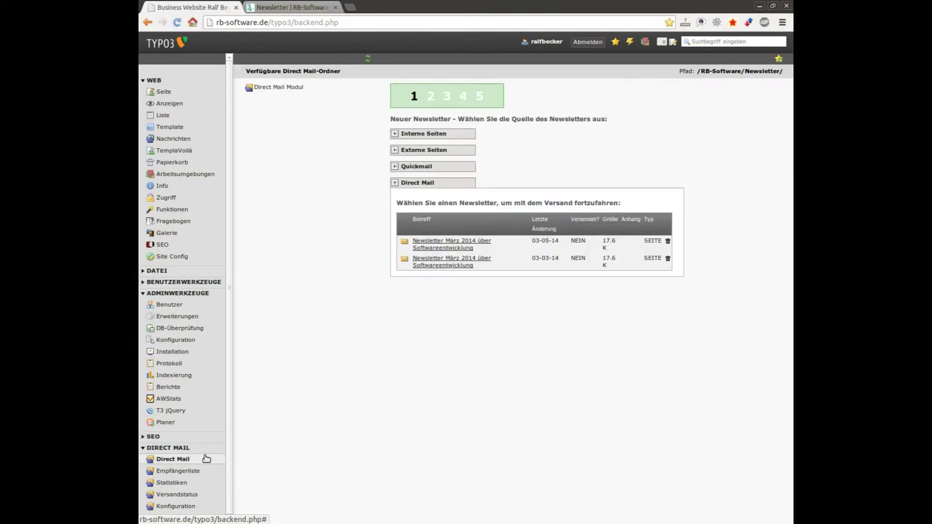
click(416, 135)
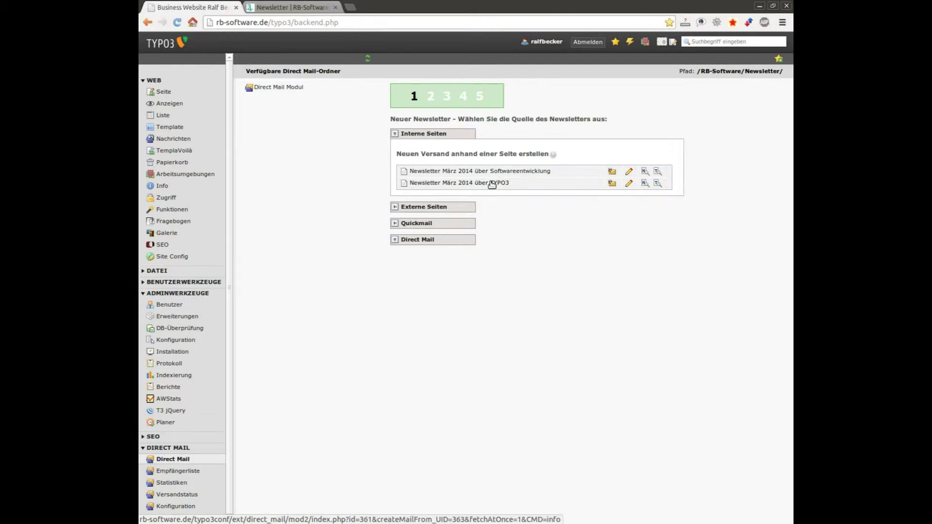
- Examine the HTML preview of "Newsletter März 2014 über TYPO3" from its name placeholder to the personal-data link, and close the preview
click(645, 184)
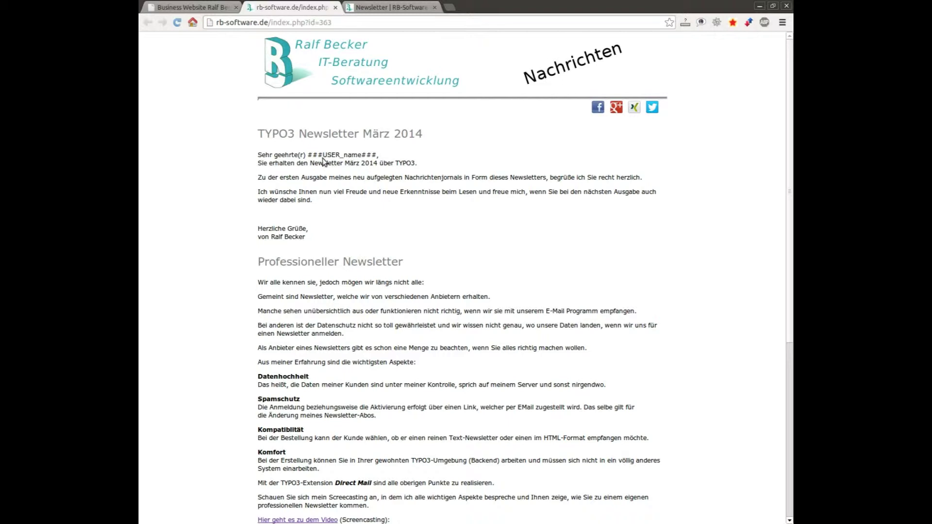
drag(308, 157, 394, 157)
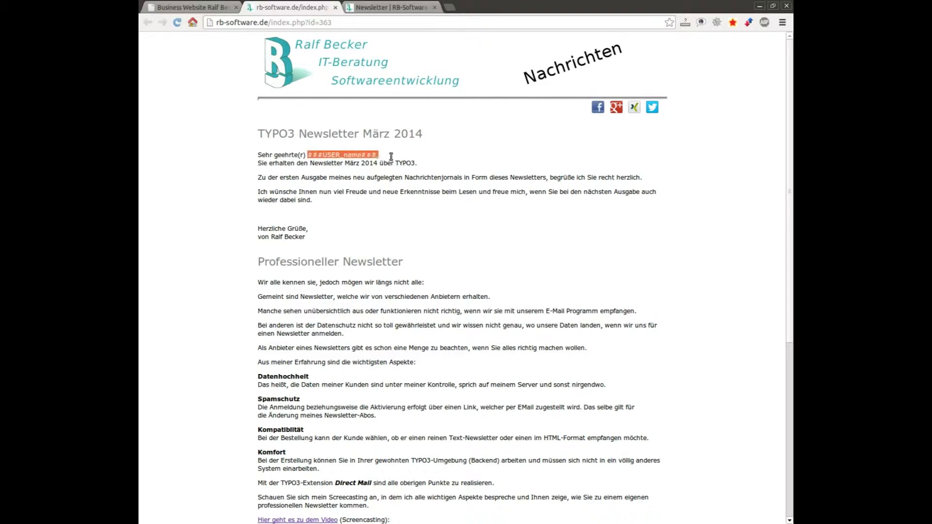
scroll(441, 333, down, 5)
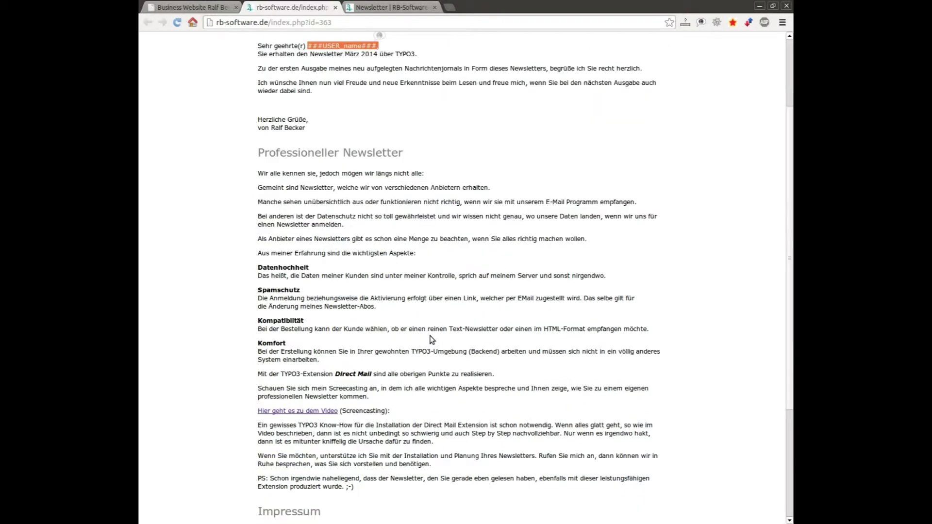
scroll(451, 359, down, 2)
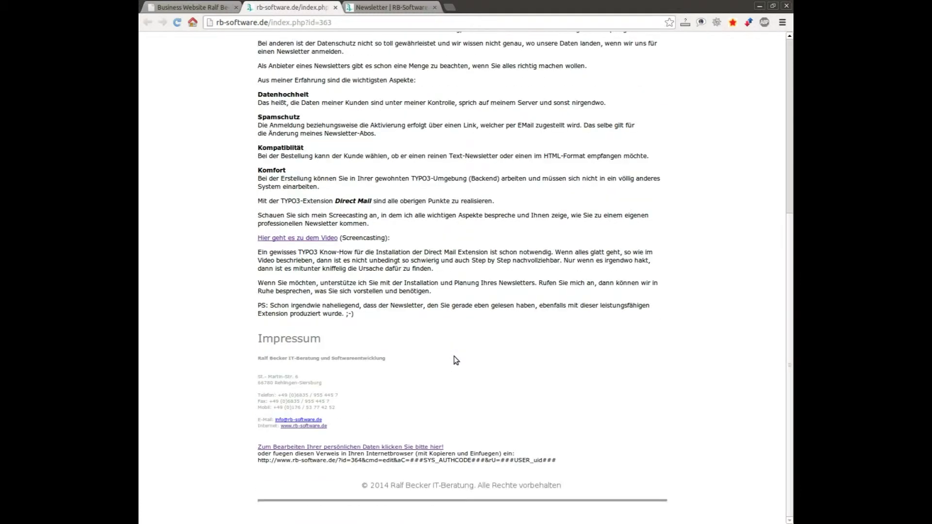
scroll(453, 357, up, 6)
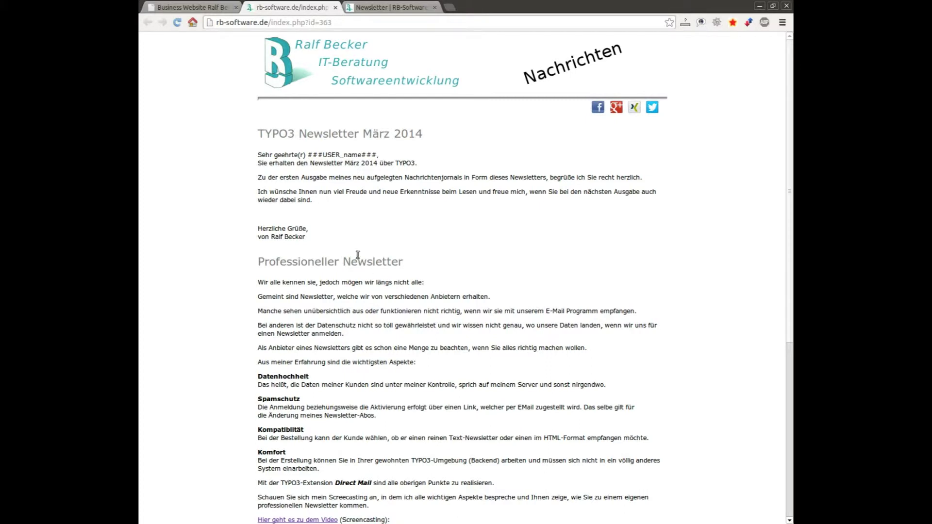
scroll(300, 335, down, 5)
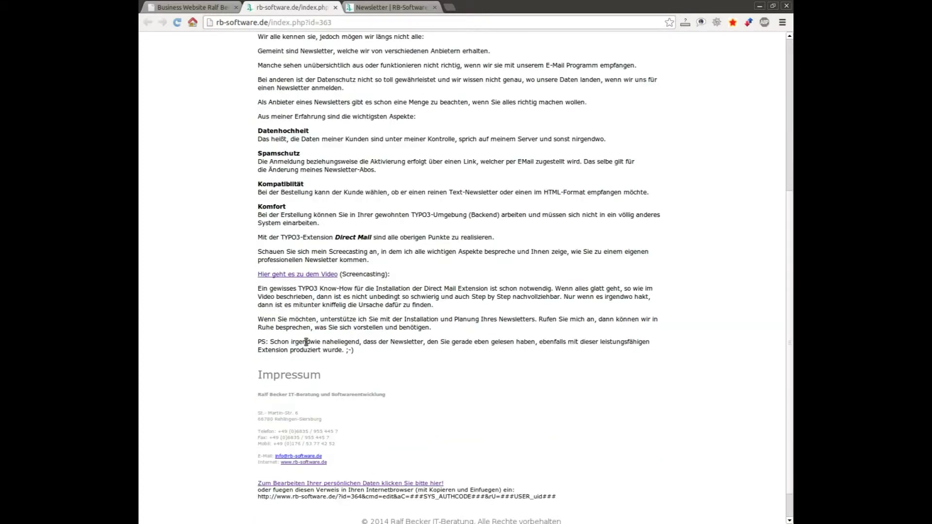
scroll(335, 483, up, 5)
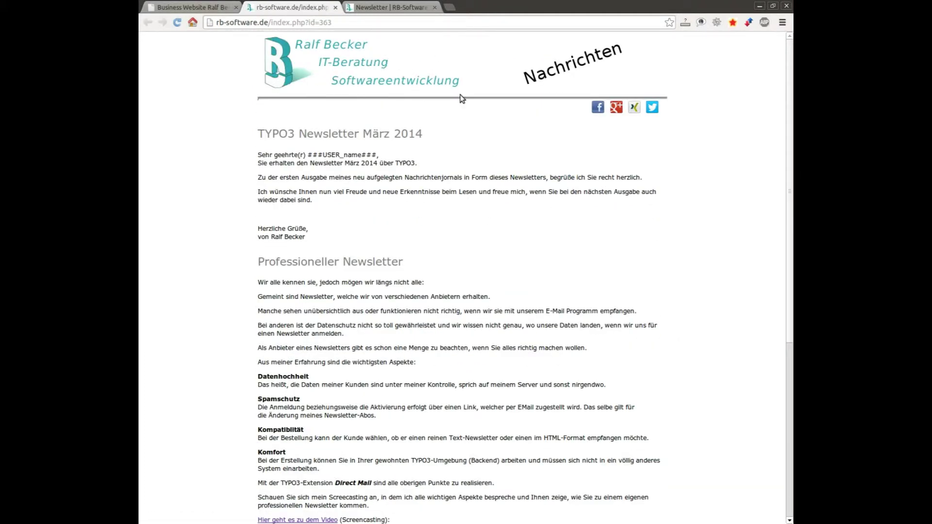
scroll(558, 219, down, 6)
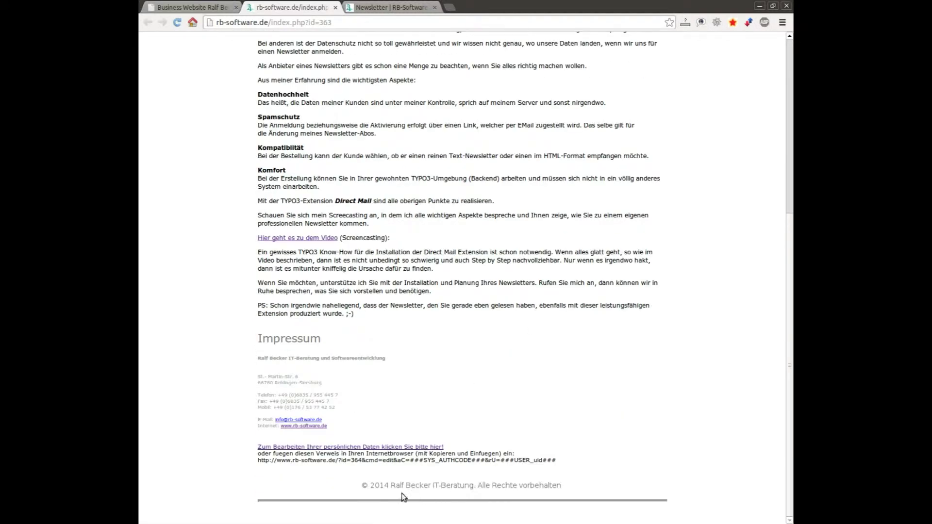
scroll(531, 261, up, 6)
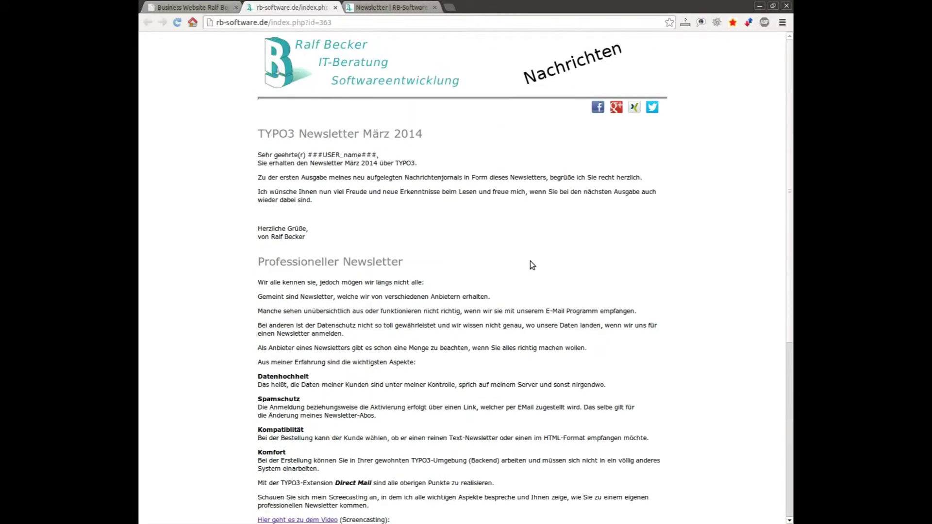
scroll(484, 298, down, 6)
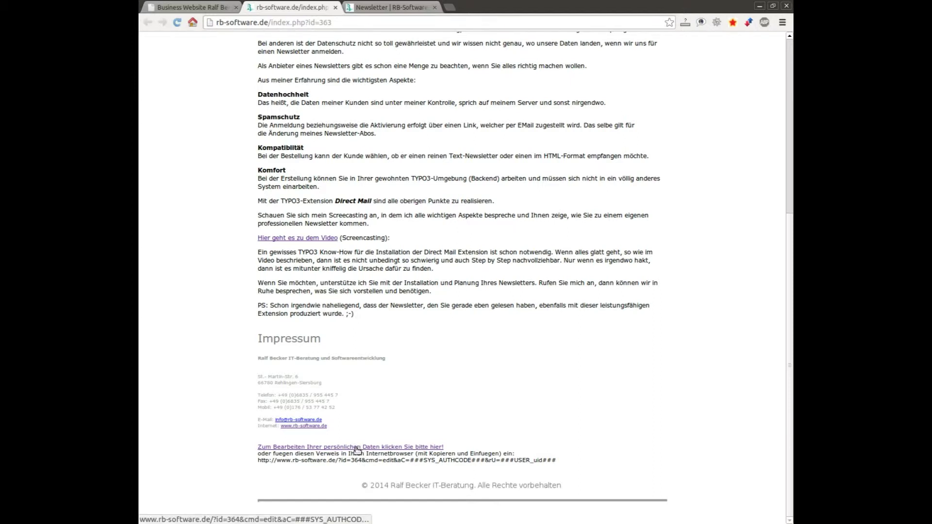
scroll(357, 452, up, 6)
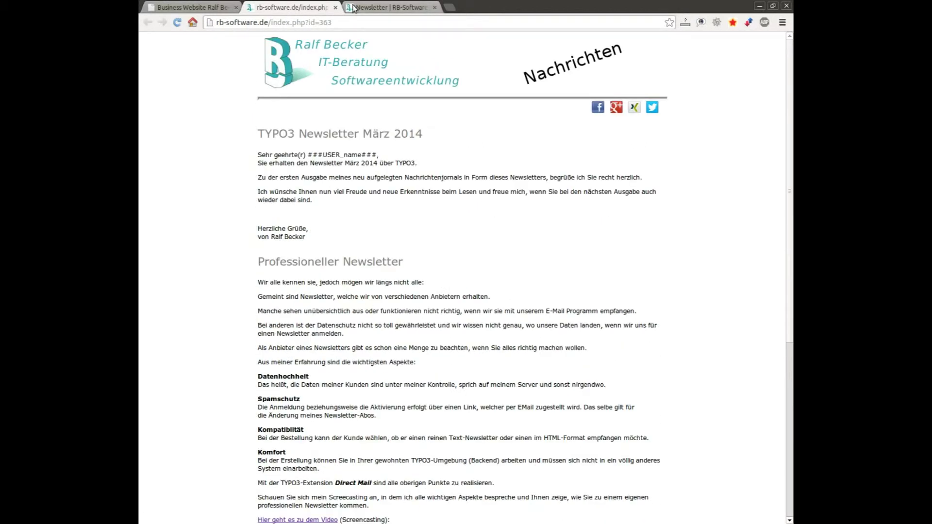
click(335, 7)
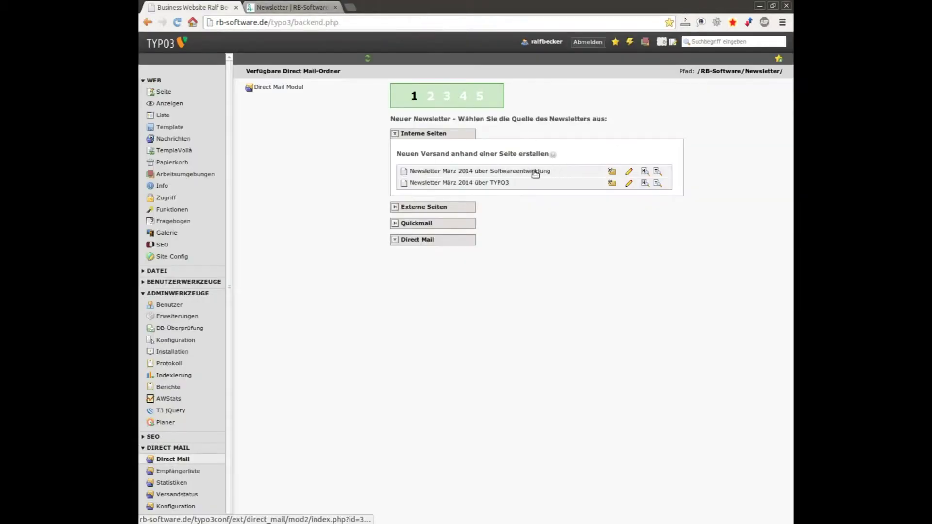
- Preview the plain-text version of "Newsletter März 2014 über Softwareentwicklung" and close the preview
click(658, 173)
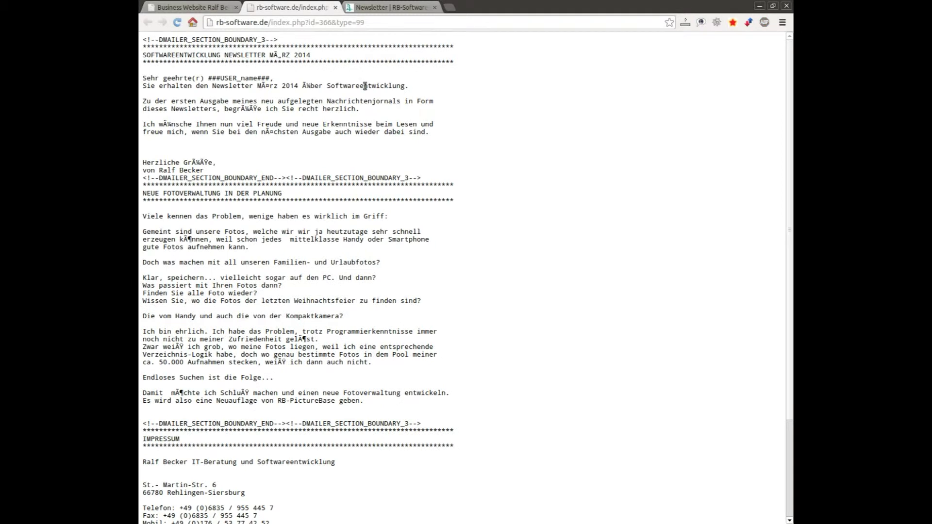
click(335, 8)
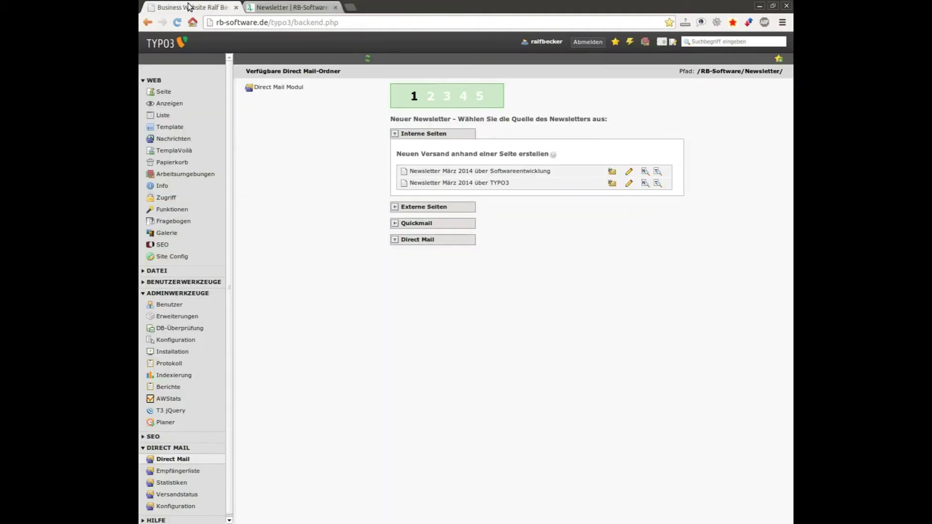
- Create a new mailing from the internal page "Newsletter März 2014 über Softwareentwicklung" and review its detailed information
click(480, 172)
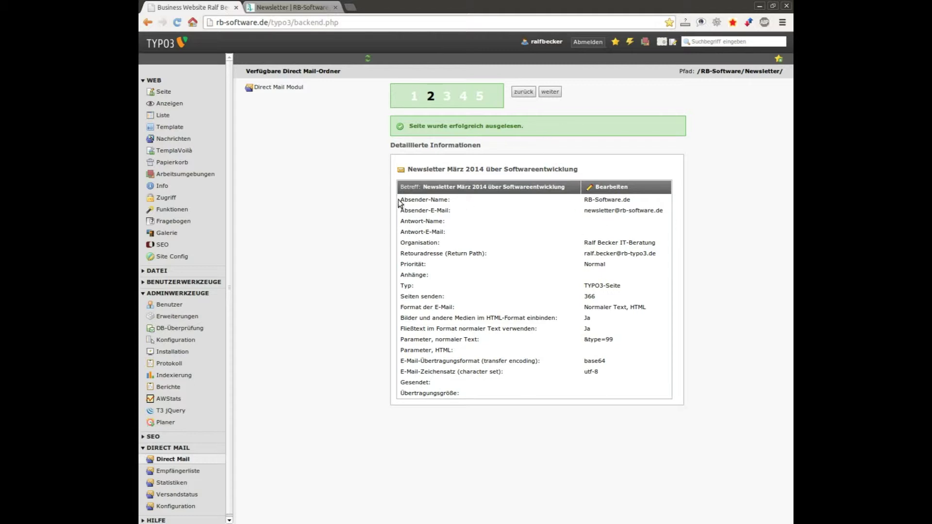
drag(402, 199, 639, 339)
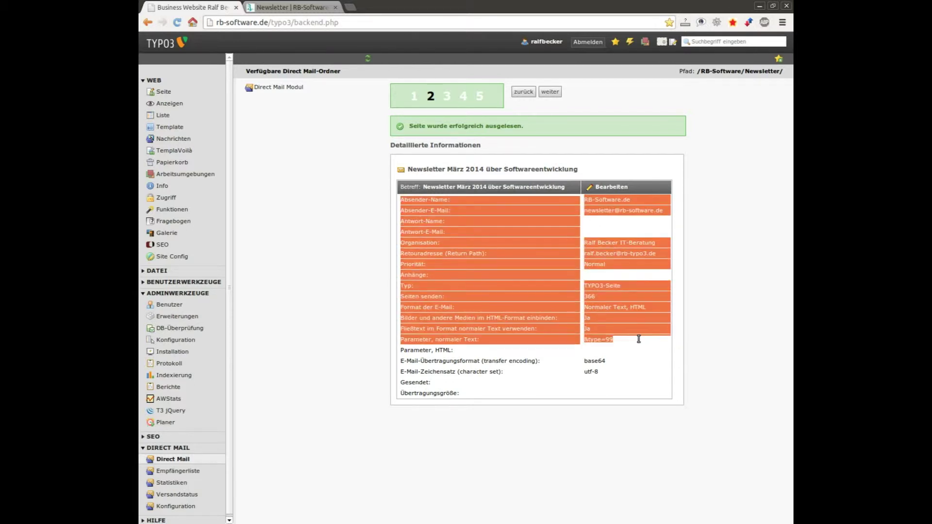
click(624, 346)
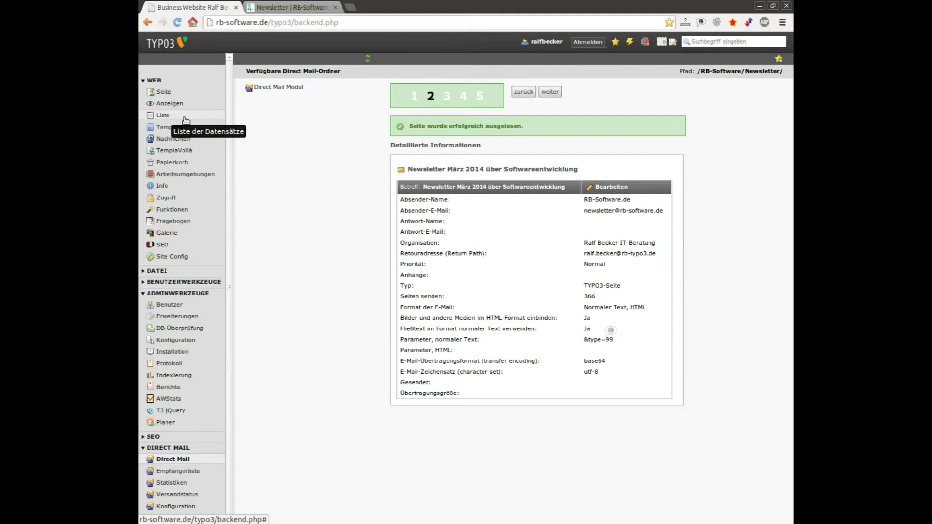
- Look at the public website's newsletter administration and Meine Leistungen pages, and return to the TYPO3 backend
click(290, 8)
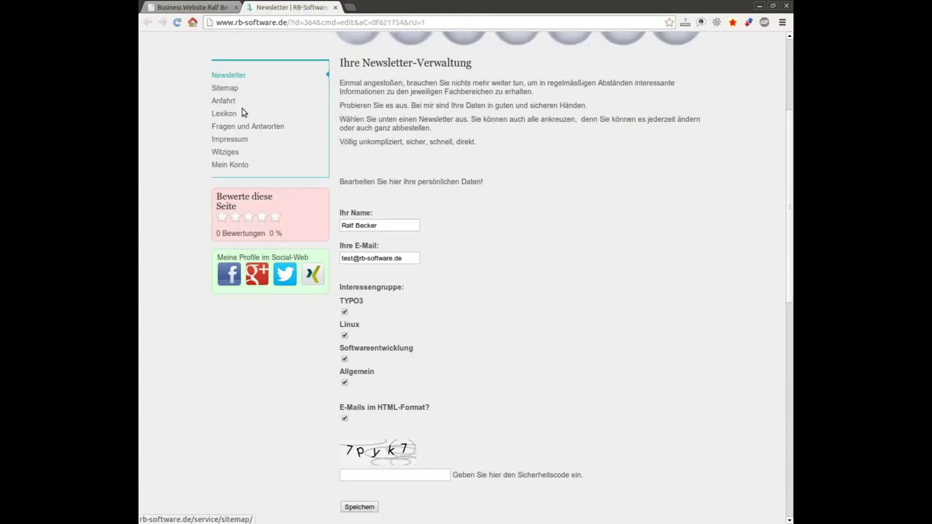
scroll(311, 180, up, 4)
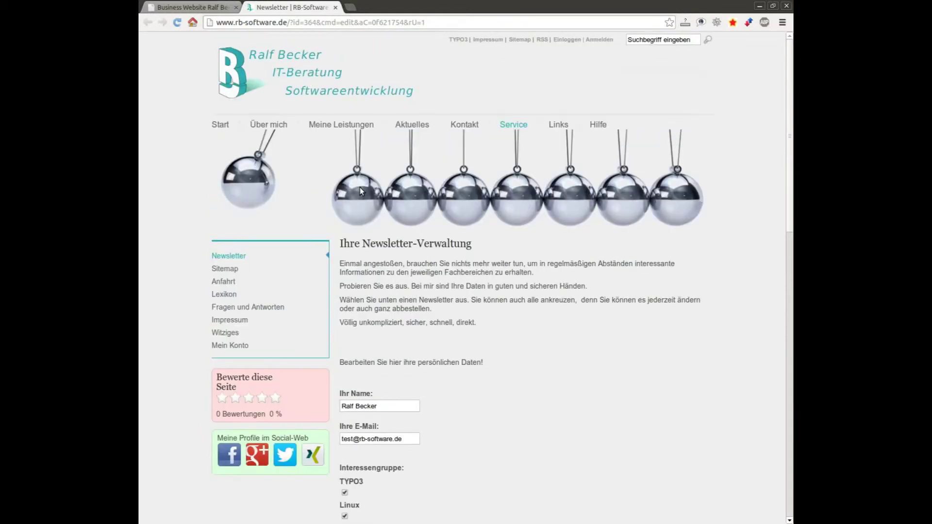
click(339, 127)
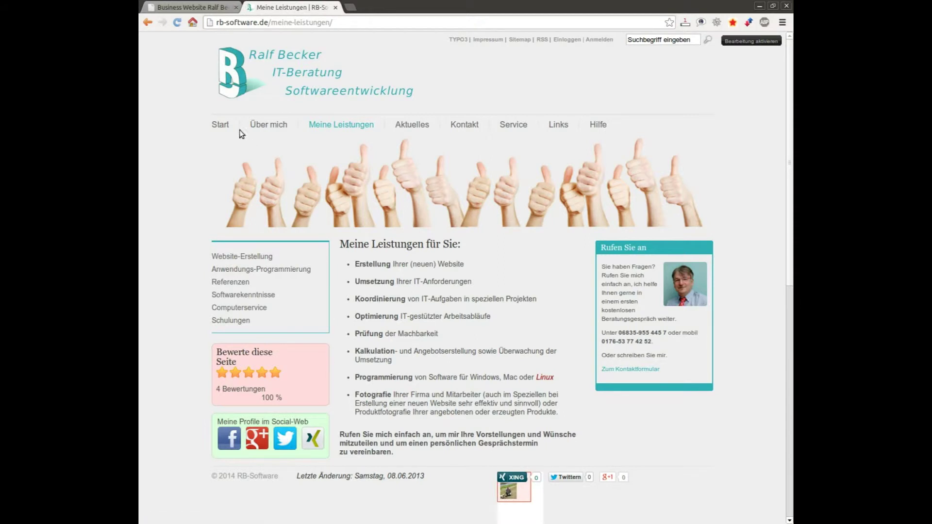
click(147, 22)
click(175, 8)
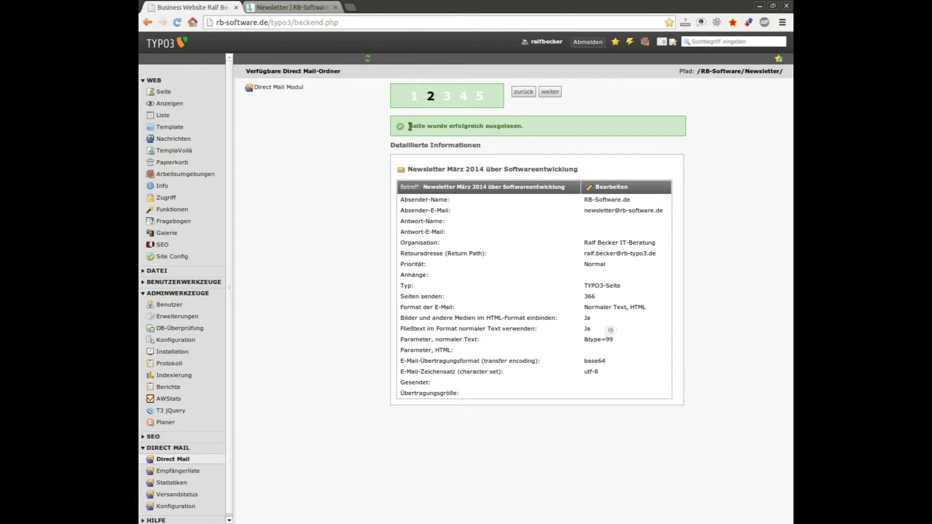
- Check the page-fetch confirmation and the sender details of the mailing, and proceed to the category assignment
drag(410, 127, 529, 130)
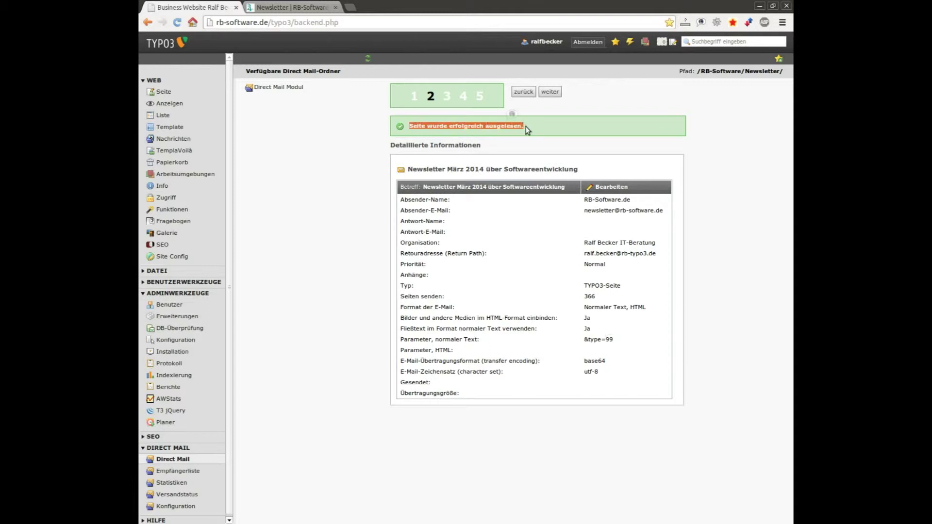
click(500, 236)
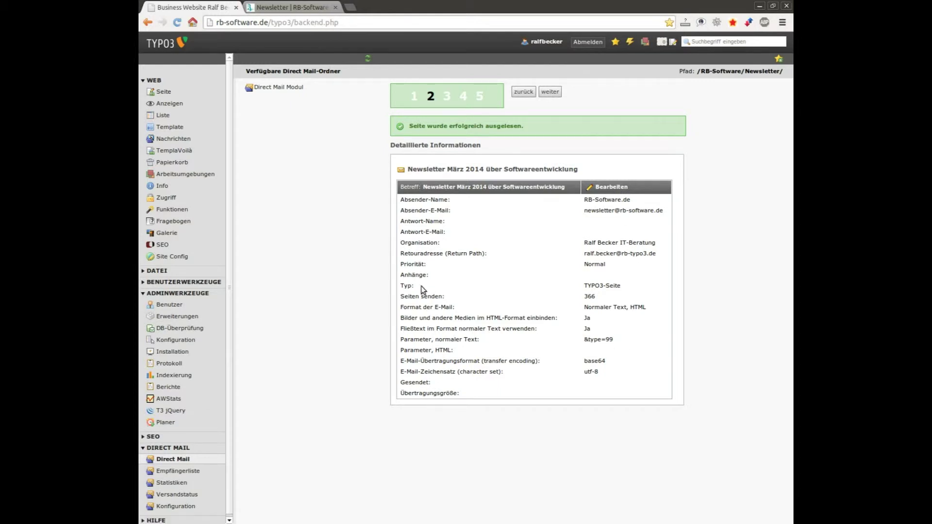
drag(402, 203, 586, 305)
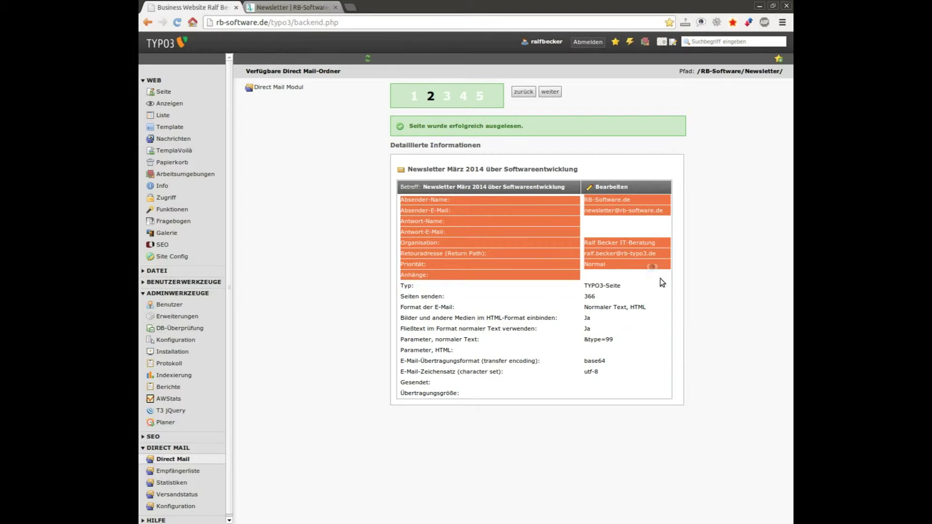
click(647, 266)
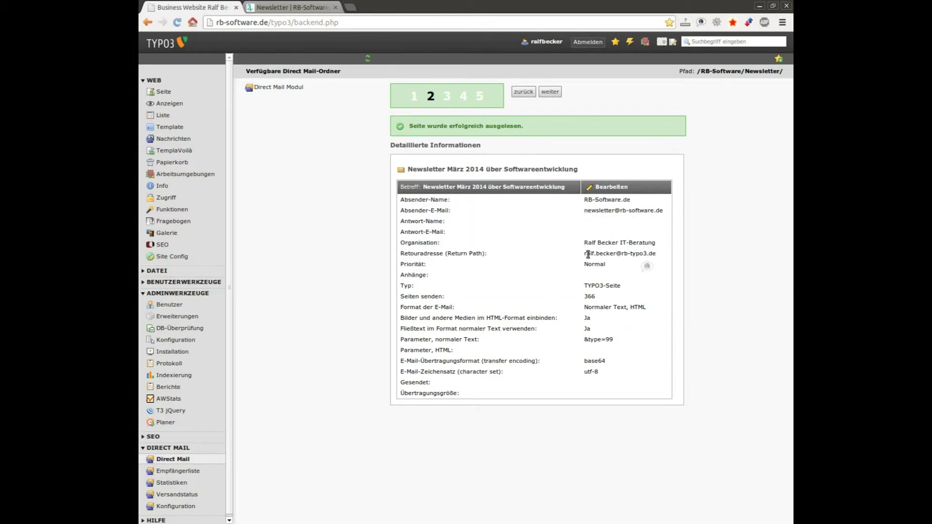
click(543, 93)
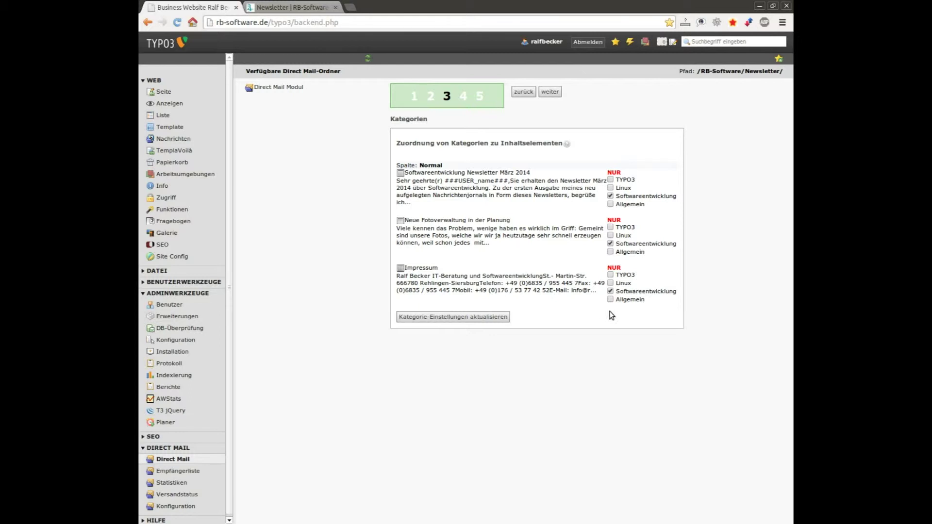
- Proceed to the test-sending stage, check the interest groups and HTML-format option on the public newsletter page, and return to TYPO3
click(558, 97)
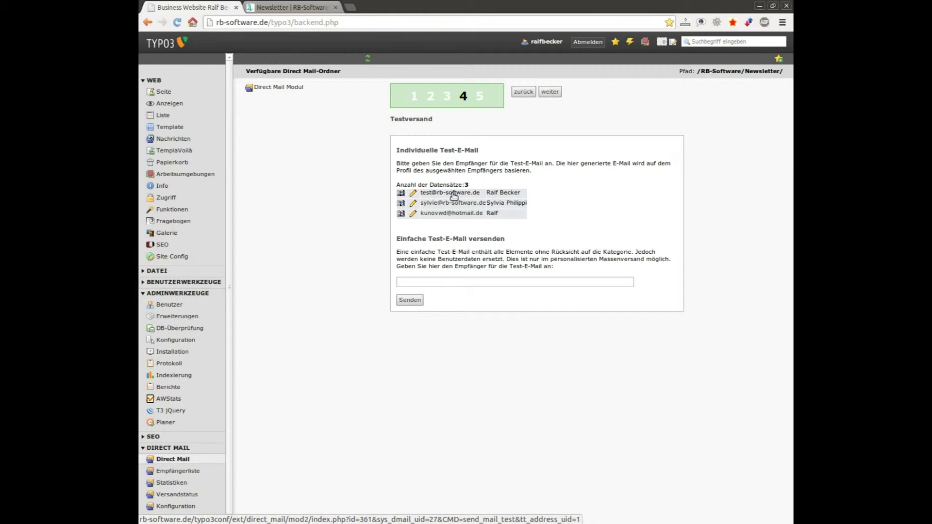
click(453, 196)
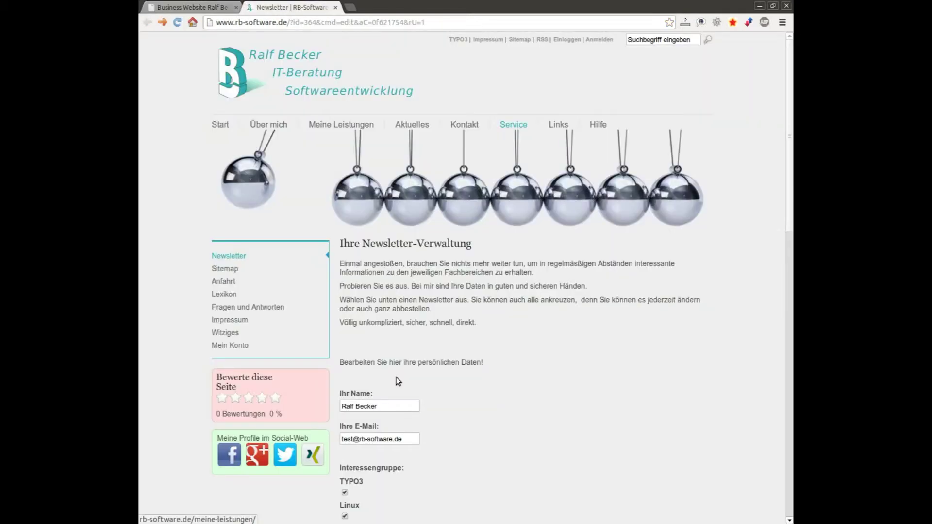
scroll(479, 381, down, 4)
scroll(480, 381, down, 3)
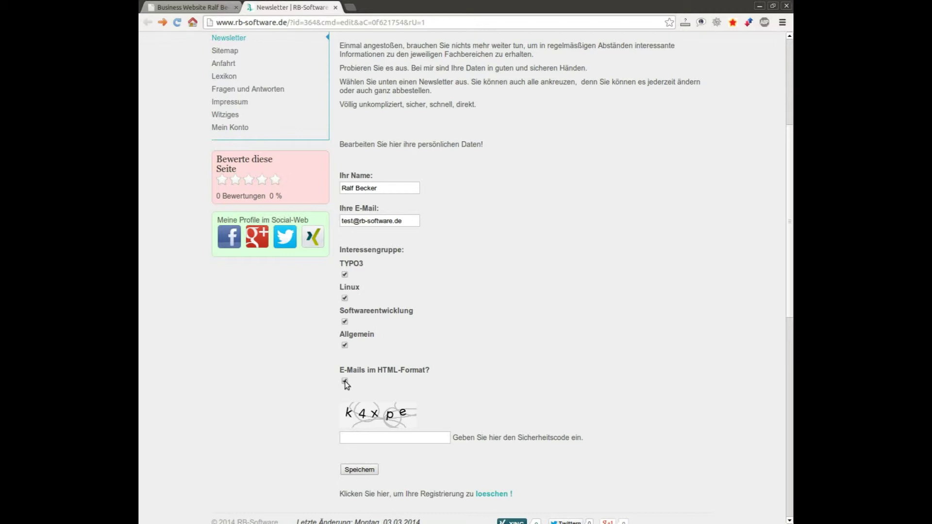
click(208, 8)
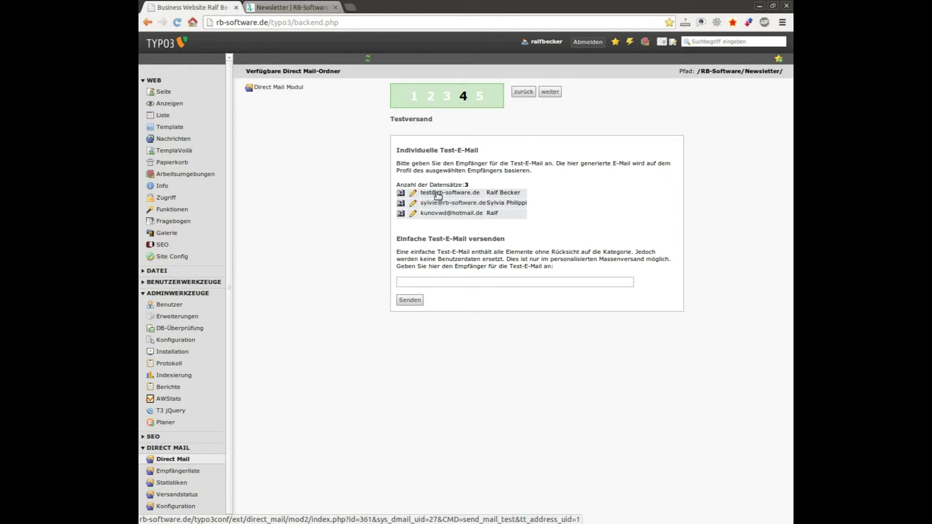
- Send the individual test e-mail to the first and third listed test recipients
click(456, 196)
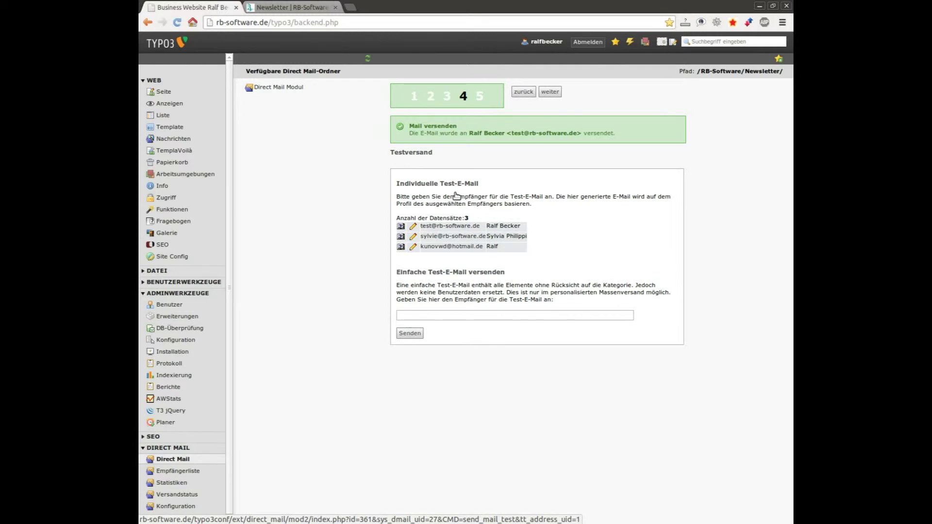
click(449, 247)
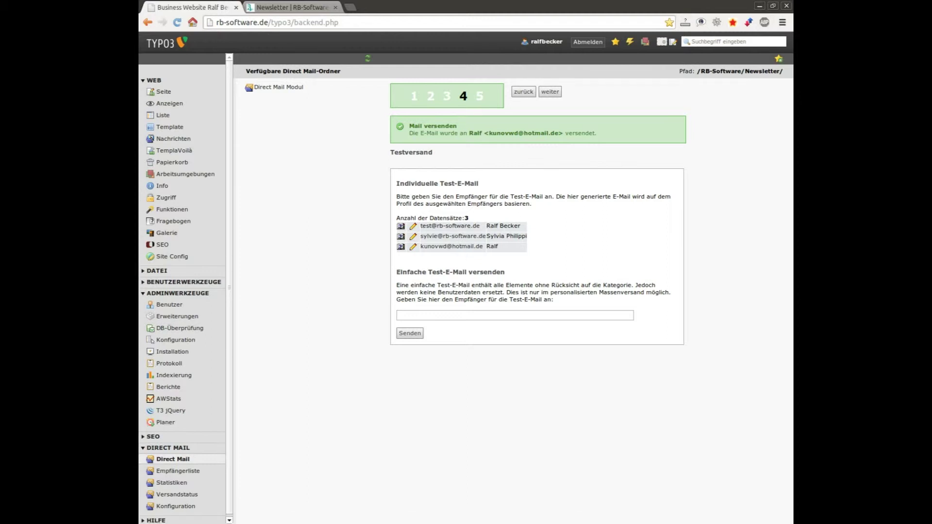
- Switch to Thunderbird and open the received HTML and plain-text versions of "Newsletter März 2014 über Softwareentwicklung" separately
key(alt+Tab)
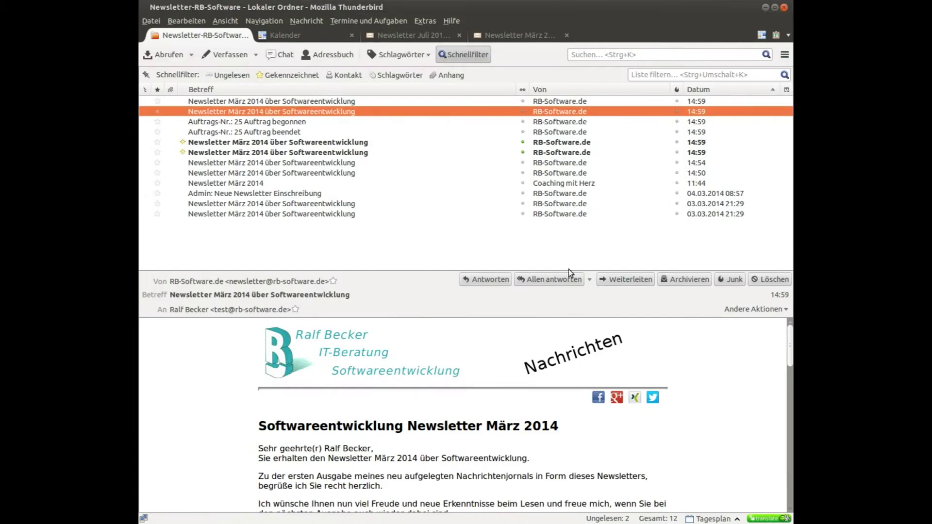
click(307, 103)
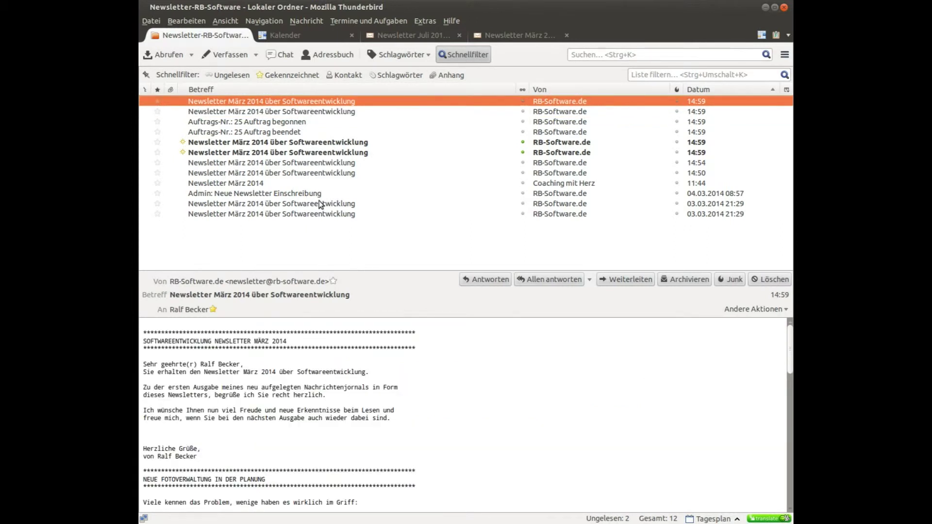
click(336, 111)
double_click(337, 111)
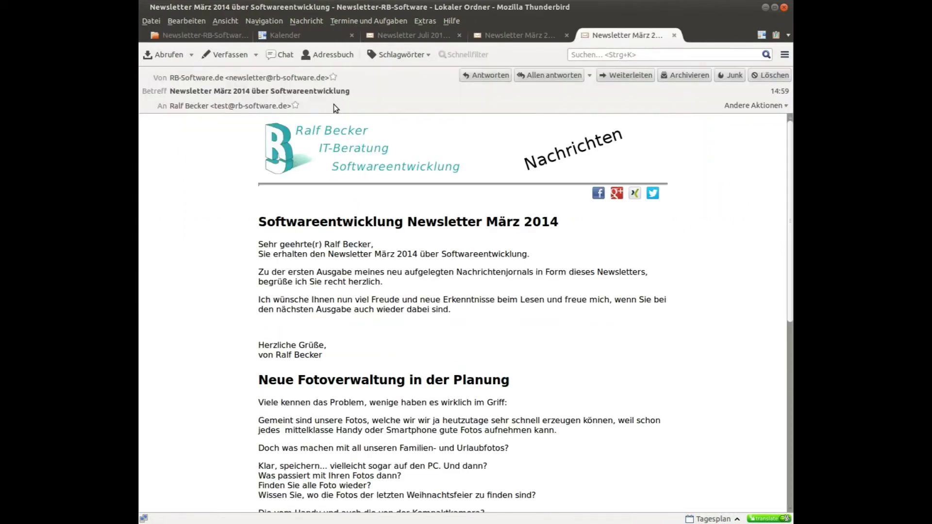
click(516, 36)
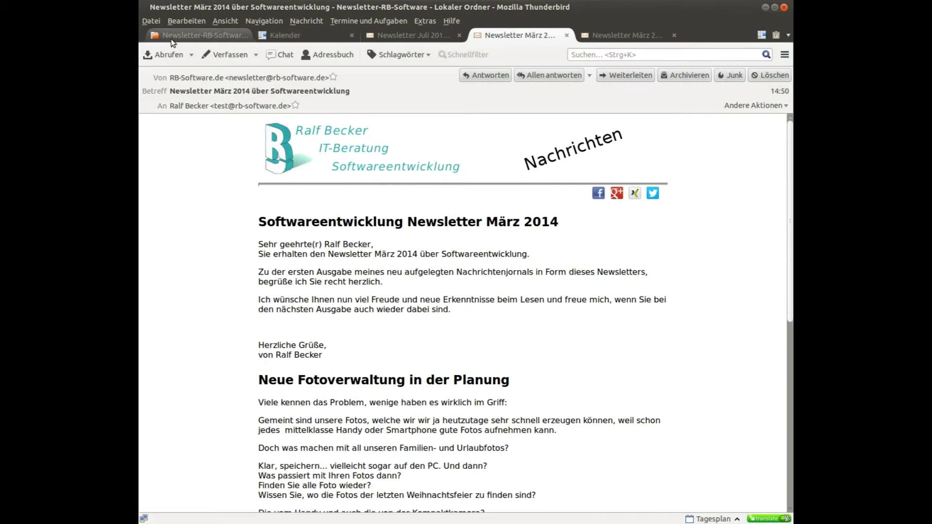
click(176, 39)
double_click(306, 109)
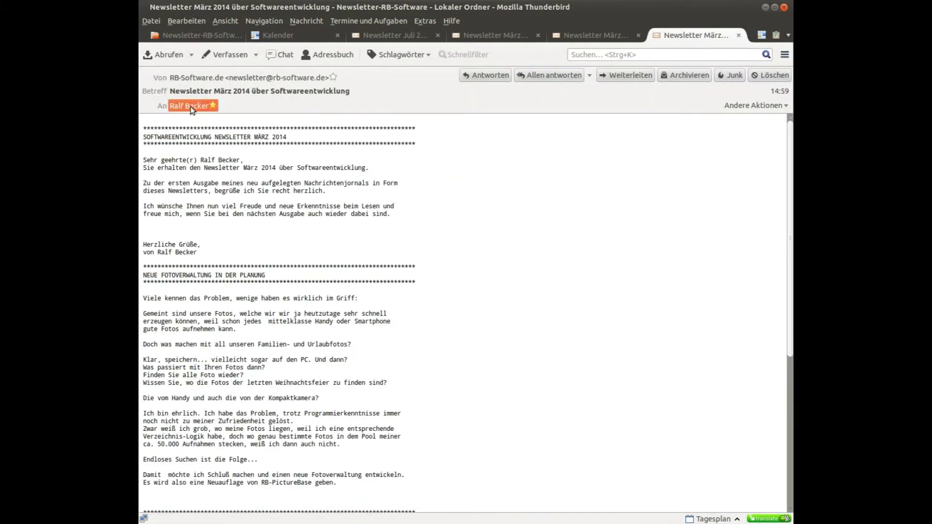
- Compare the HTML and plain-text newsletter e-mails from the greeting down to the Impressum
click(583, 32)
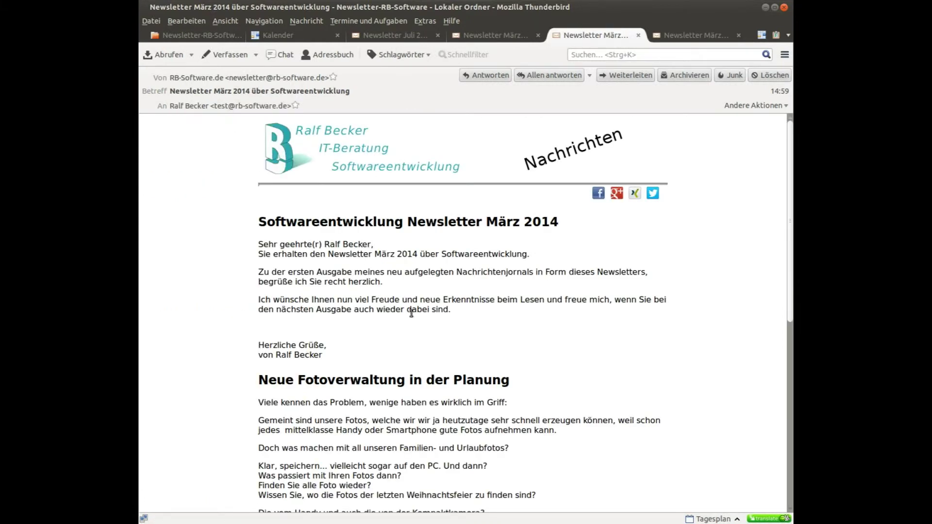
scroll(680, 233, down, 10)
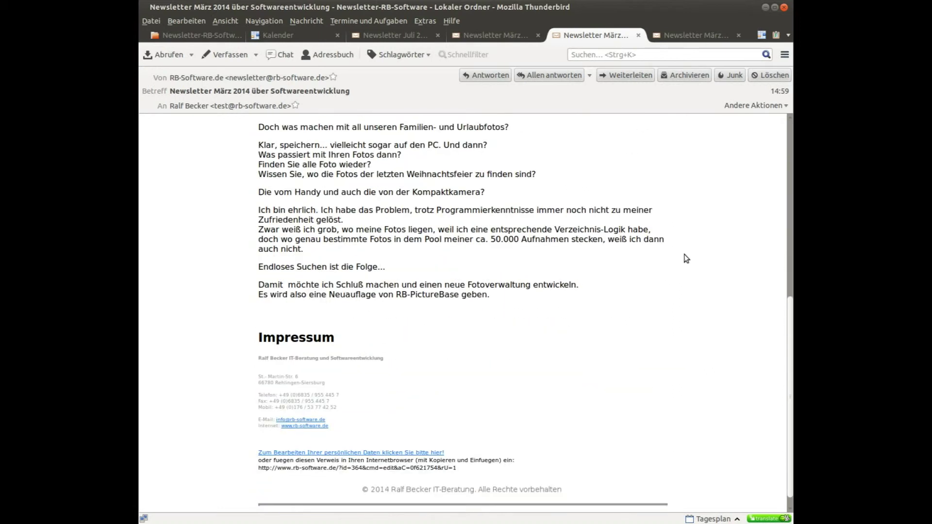
scroll(684, 262, up, 10)
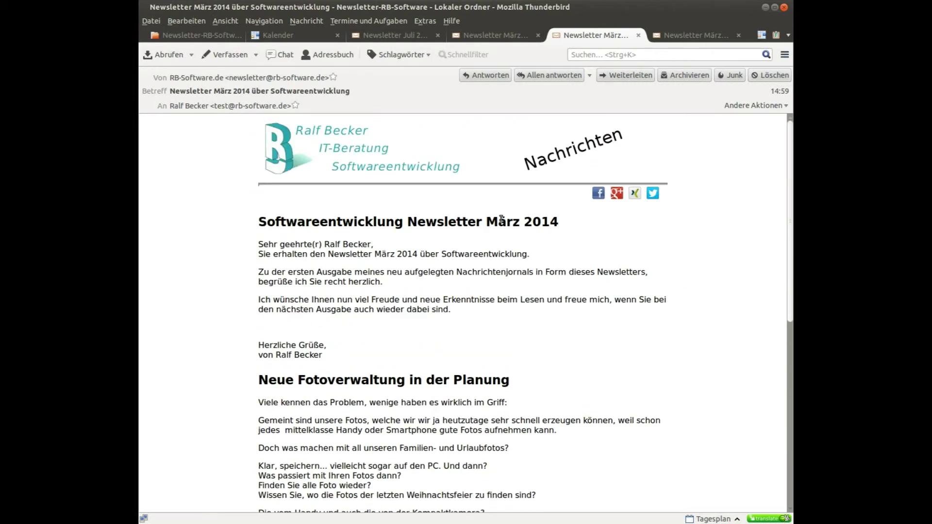
scroll(502, 218, down, 10)
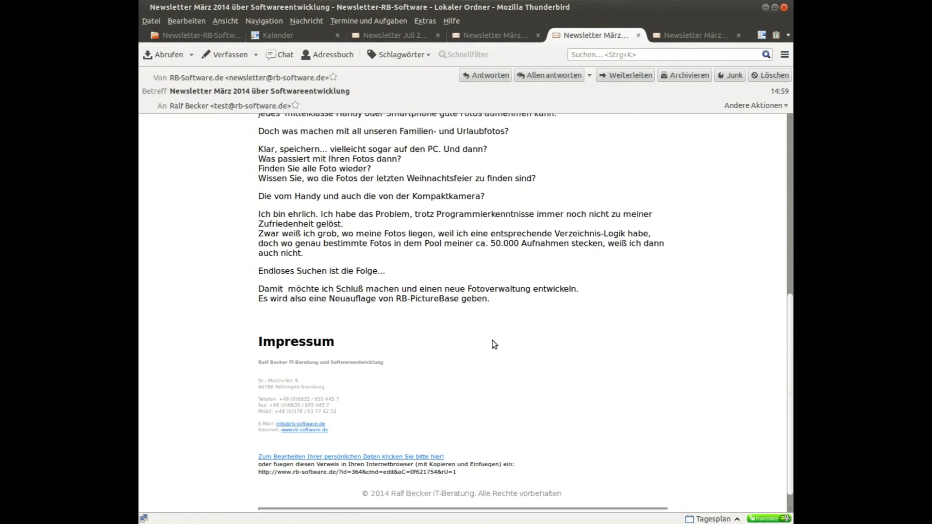
scroll(492, 339, up, 10)
click(705, 35)
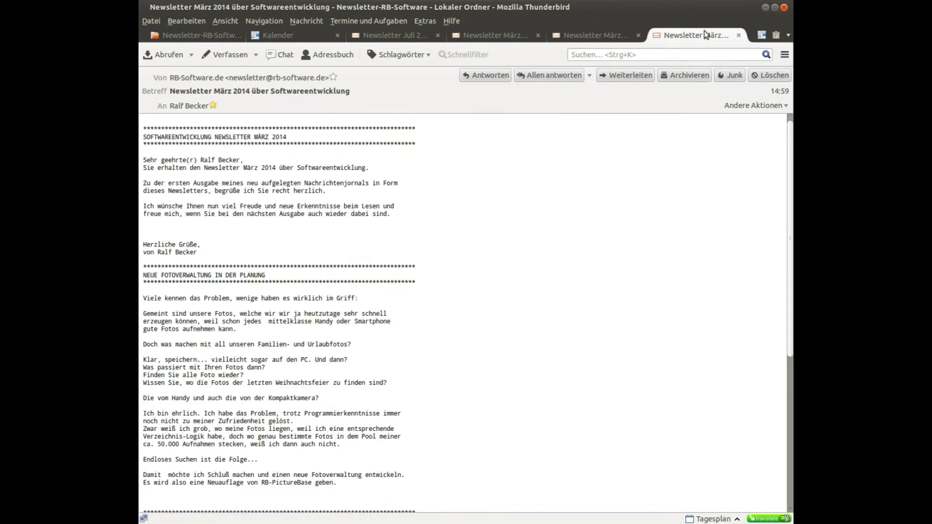
scroll(524, 267, down, 8)
scroll(528, 305, up, 7)
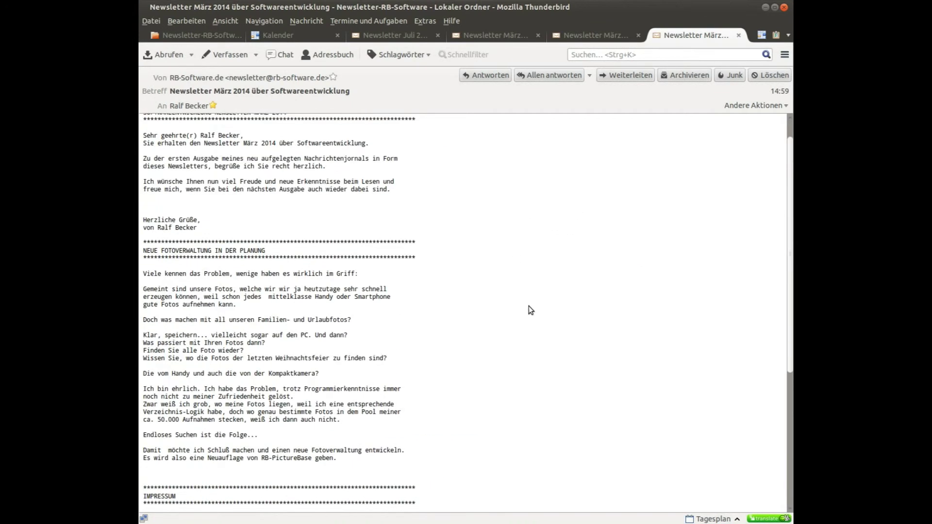
scroll(530, 309, up, 1)
click(568, 36)
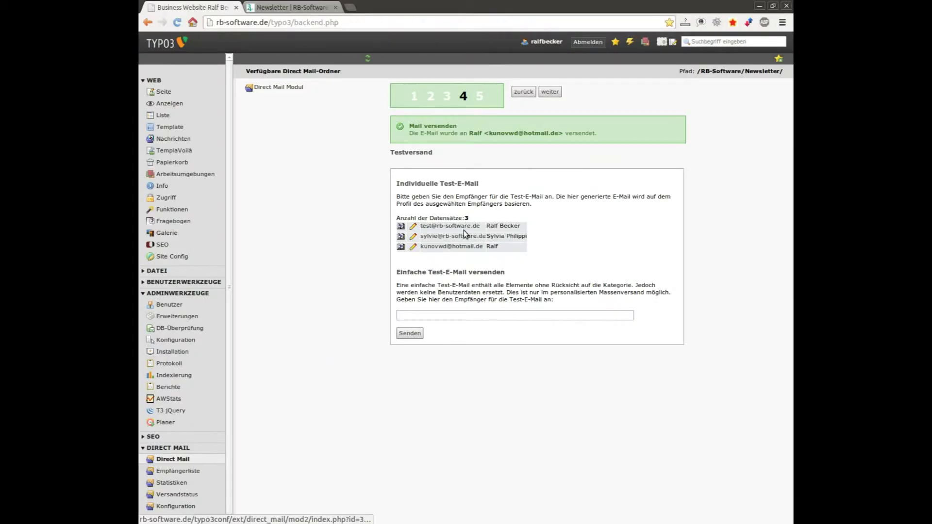
- Return to TYPO3, proceed to mass sending and release the mailing to all recipients of the Software-Interessenten list
click(549, 93)
click(441, 186)
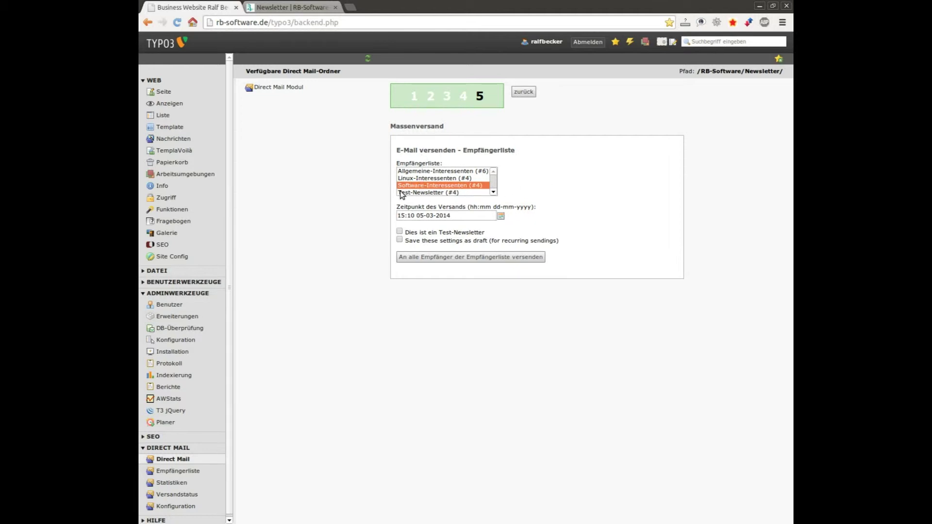
click(450, 257)
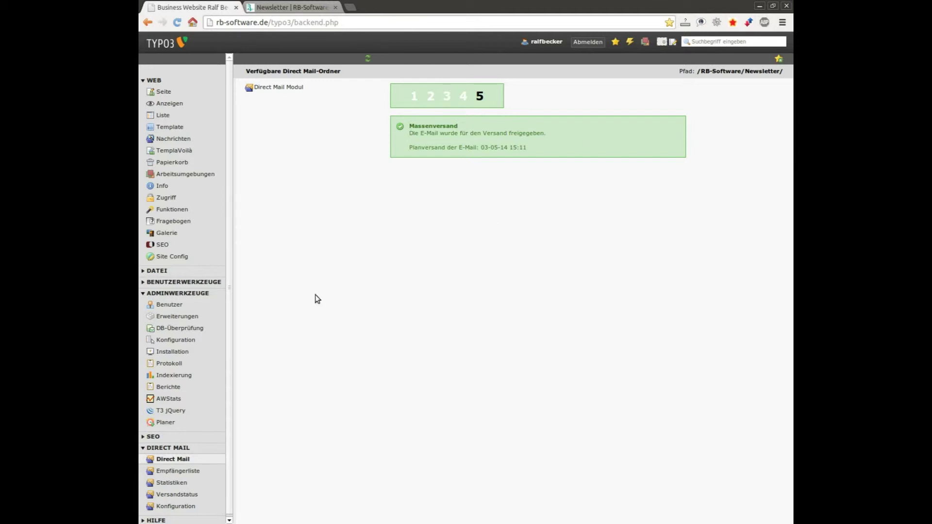
- Check the cron job status in the Versandstatus overview and start the pending newsletter dispatch manually
click(188, 500)
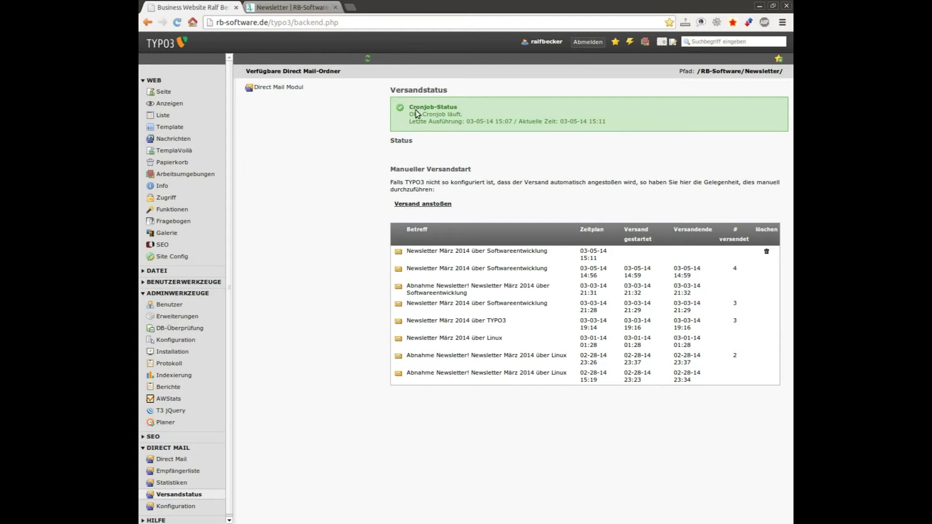
drag(411, 105, 459, 109)
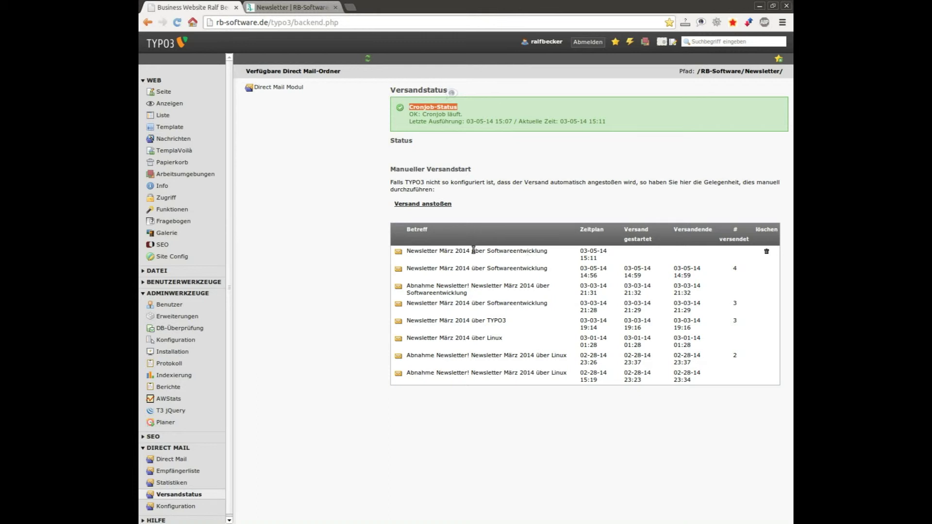
click(432, 205)
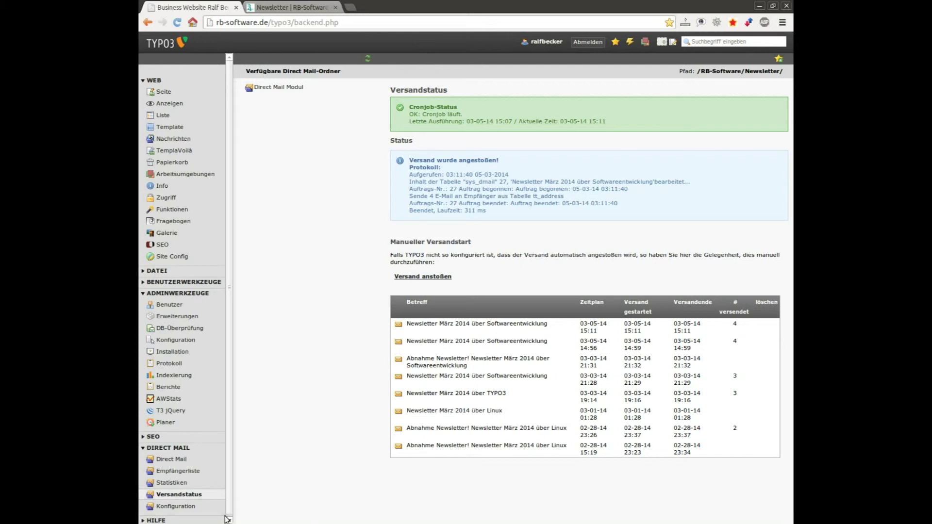
- View the Direct Mail configuration and take the first unsent Direct Mail newsletter through to its test-sending stage
click(175, 508)
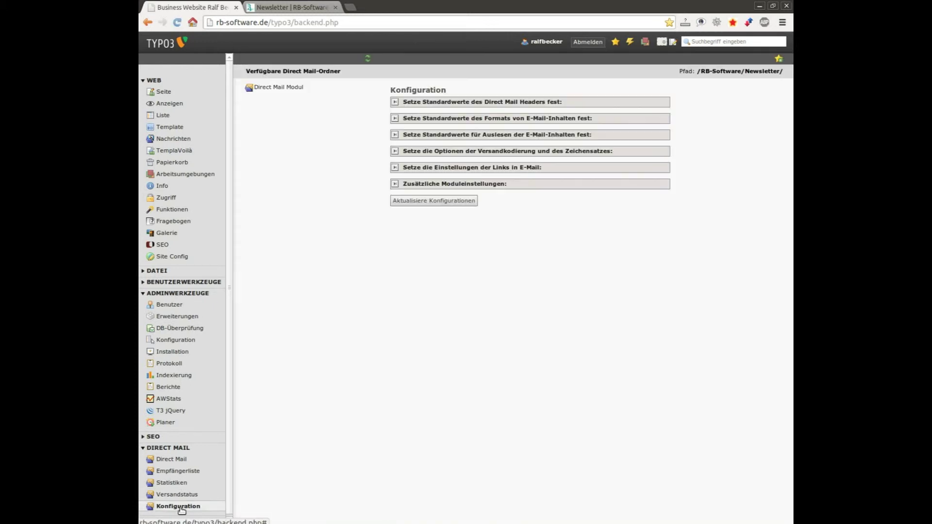
click(174, 459)
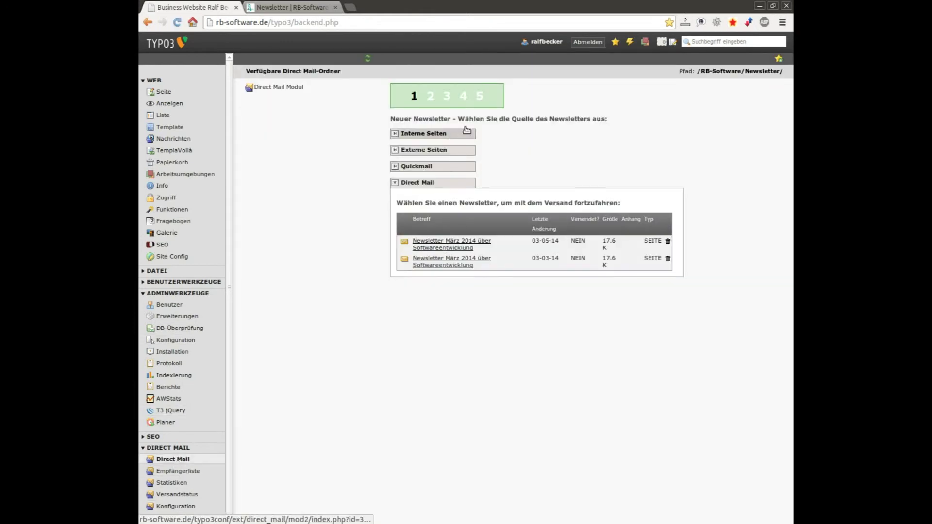
click(447, 132)
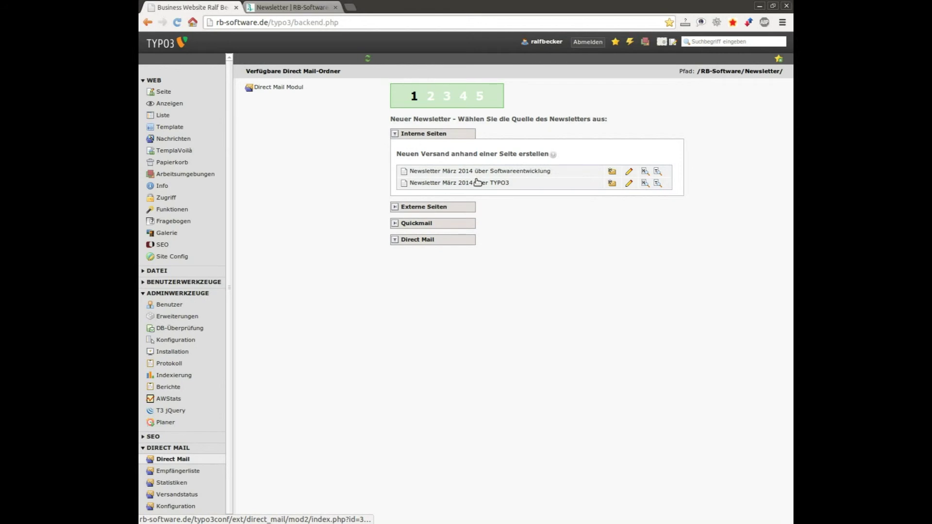
click(410, 239)
click(463, 247)
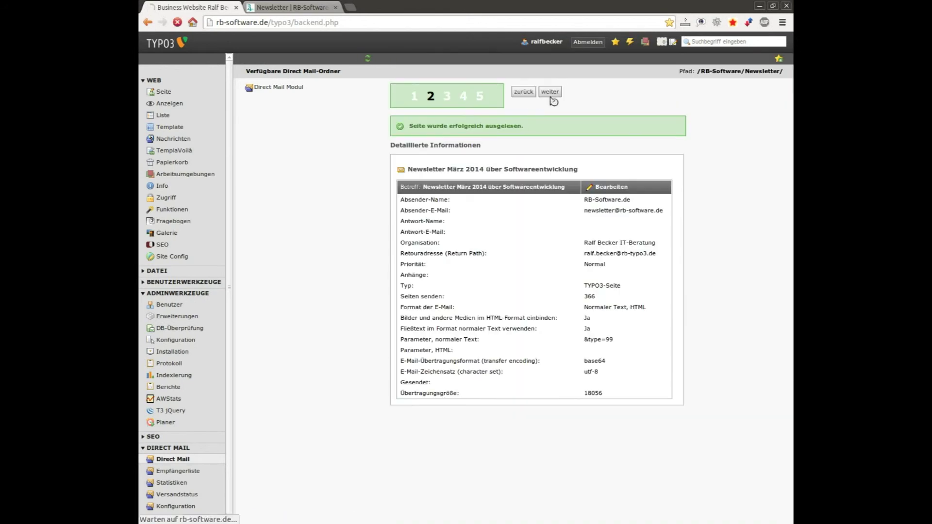
click(551, 96)
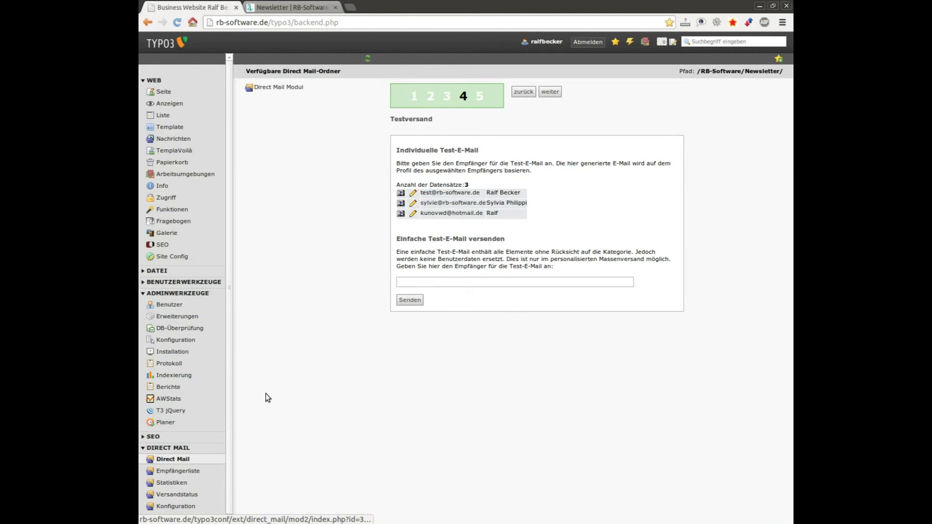
- Check the list of test recipient UIDs (tt_address) in the additional module settings of the Direct Mail configuration
click(170, 508)
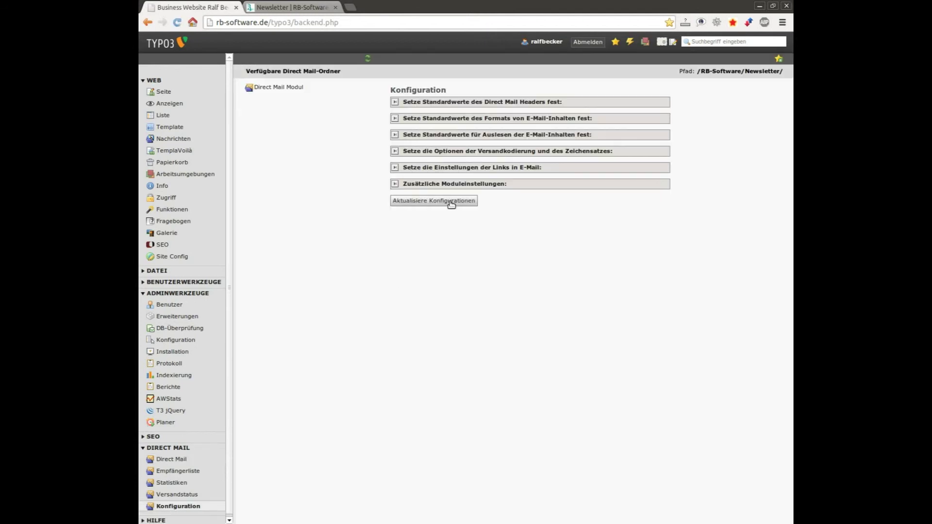
click(458, 183)
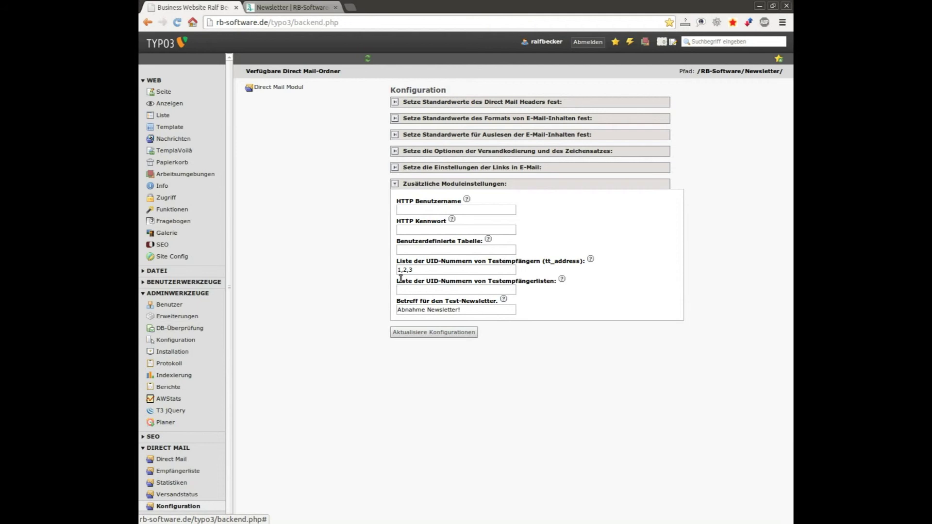
drag(424, 270, 359, 293)
- Show the address records of the Direct Mail Modul folder in list view and hide the page tree
click(164, 115)
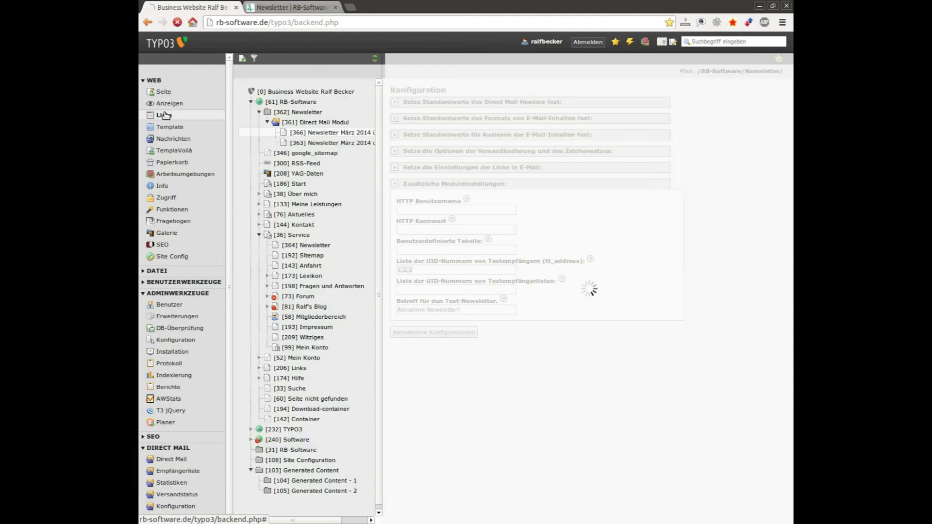
click(315, 124)
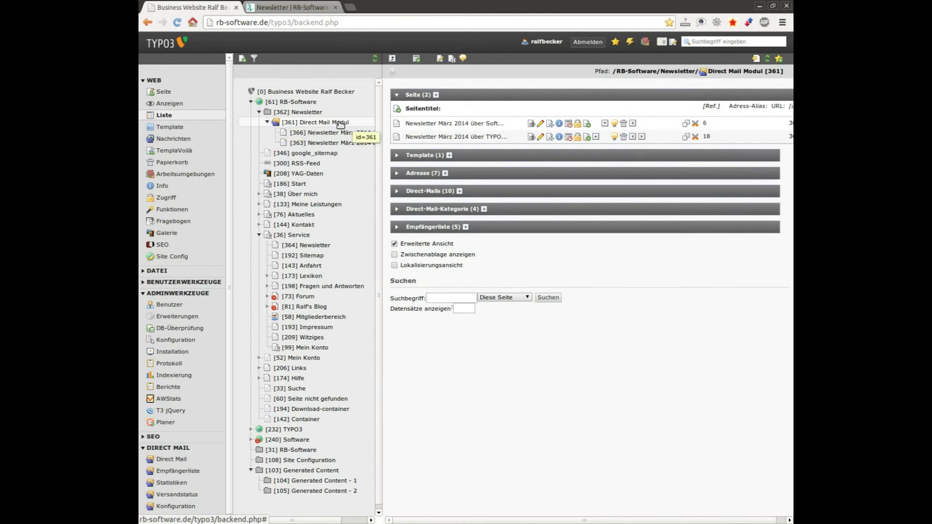
click(398, 175)
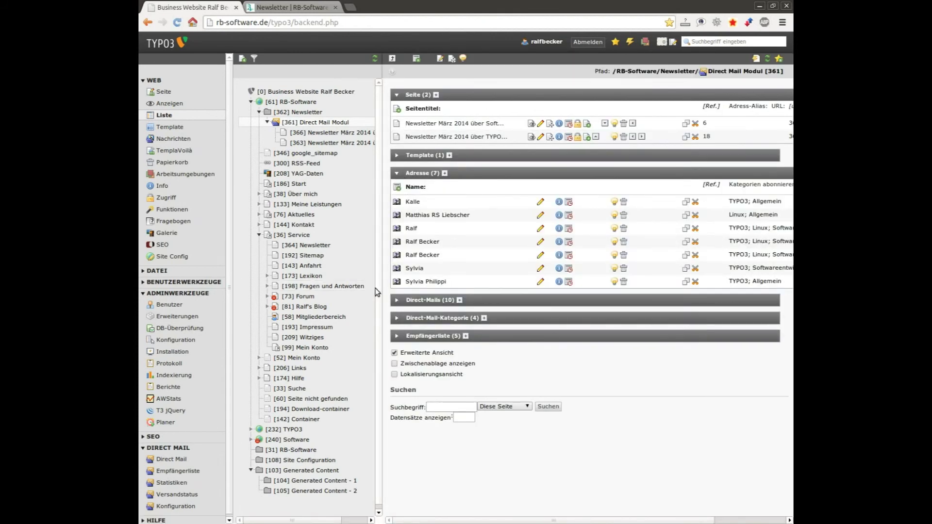
click(384, 295)
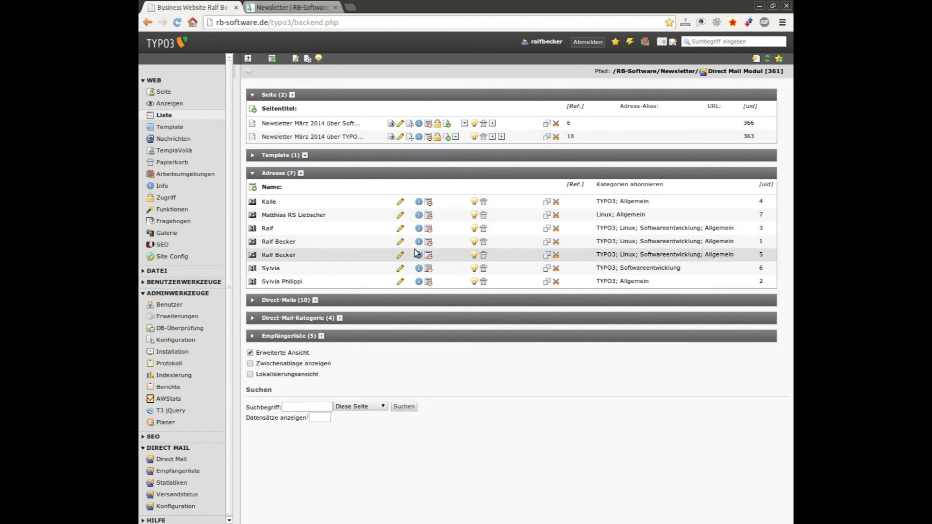
- Review the subscribed categories and HTML option of the address record with UID 1, close it and collapse the address list
click(400, 243)
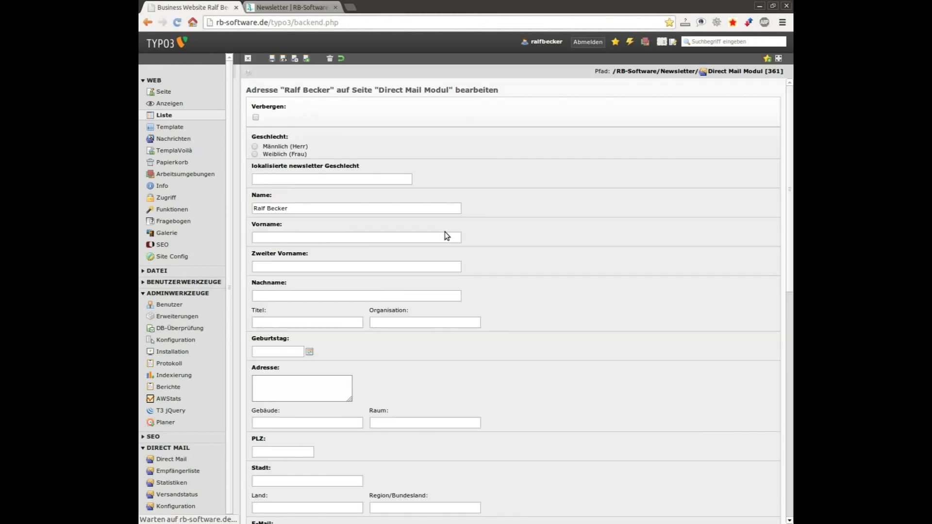
scroll(599, 263, down, 10)
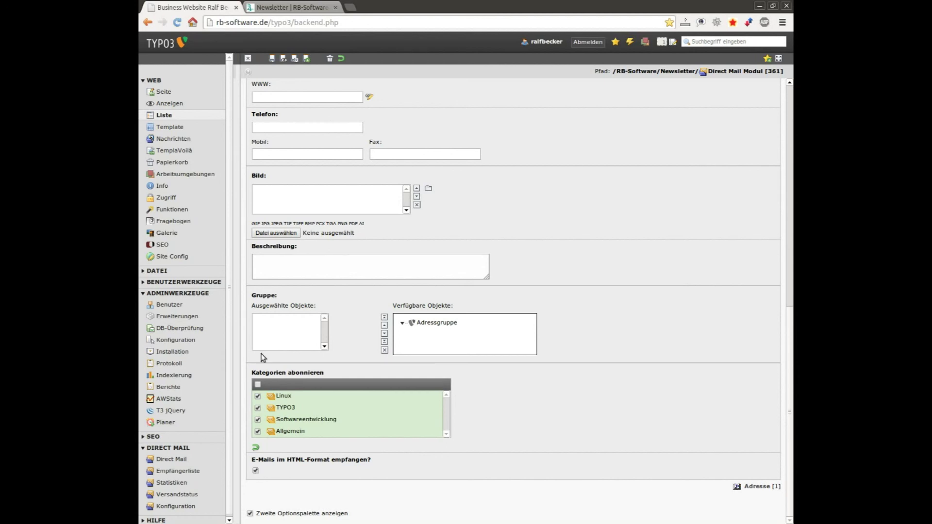
scroll(547, 219, up, 10)
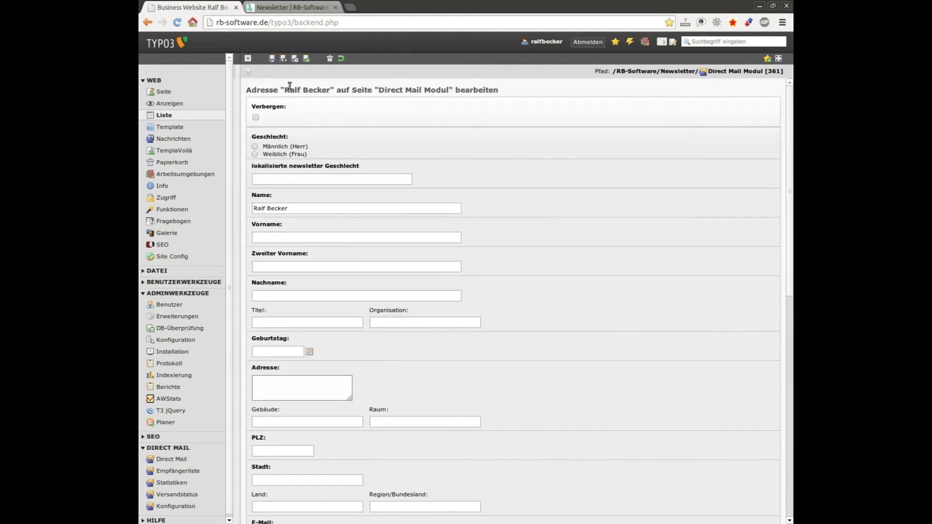
click(253, 59)
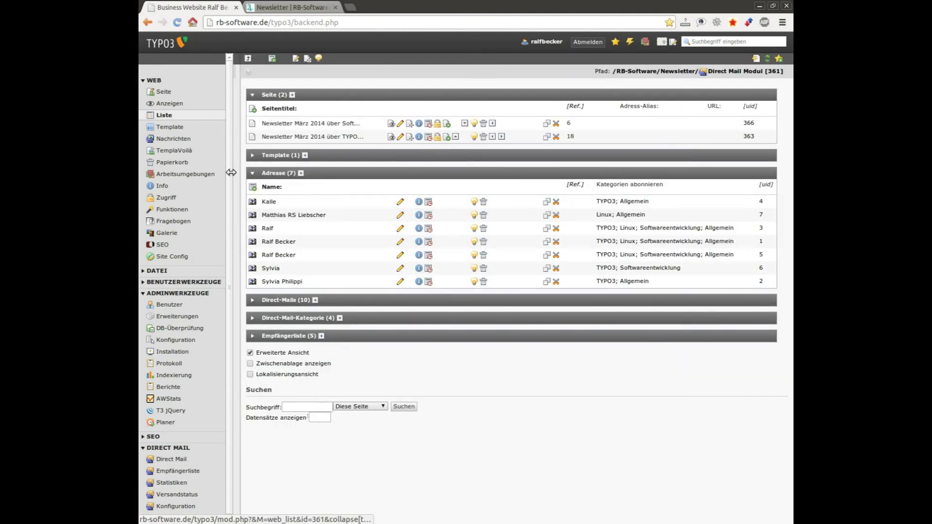
click(252, 175)
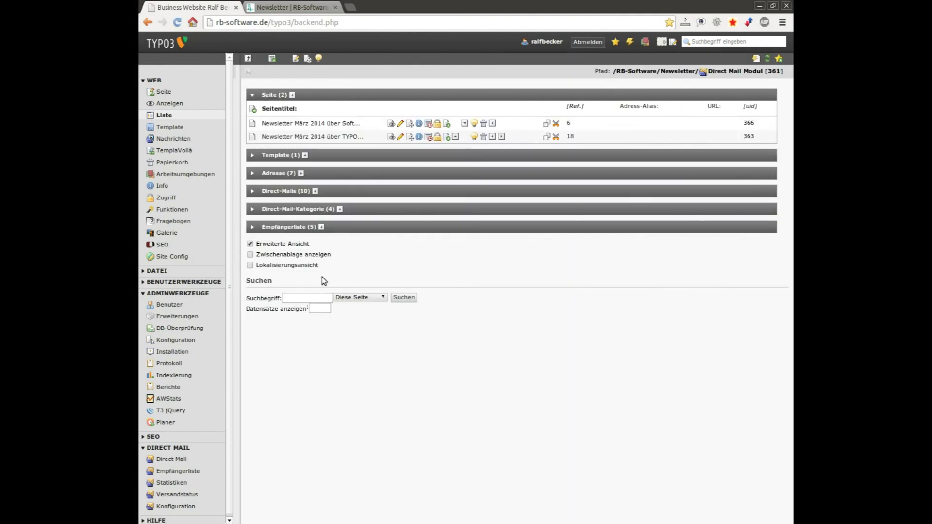